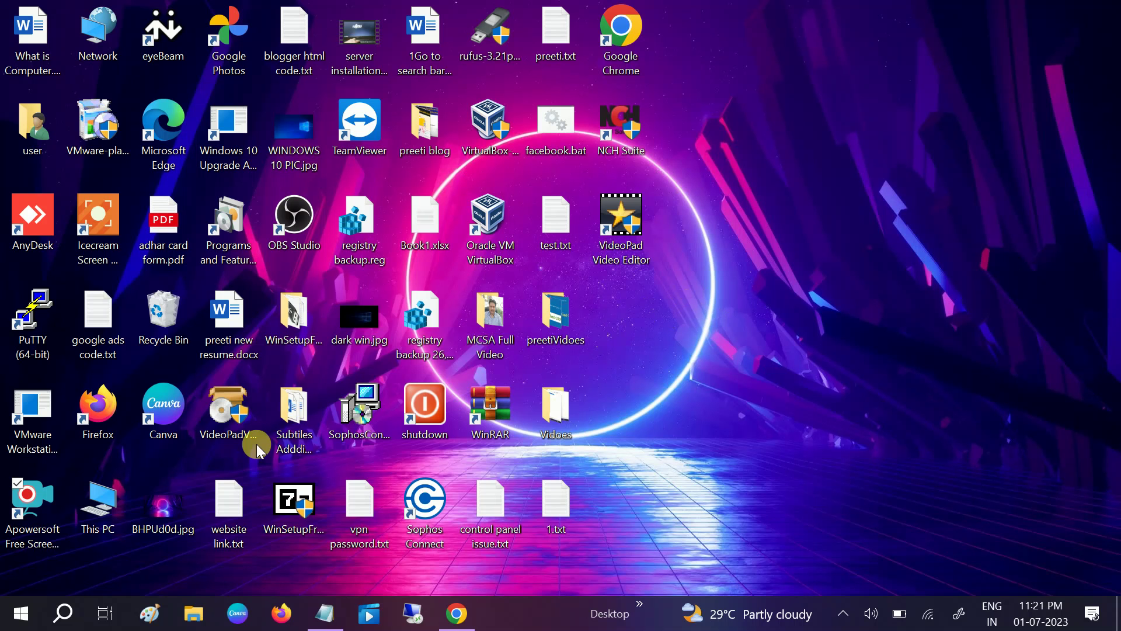
- Find Run through Windows Search, centre the dialog, and launch msconfig from it
click(64, 622)
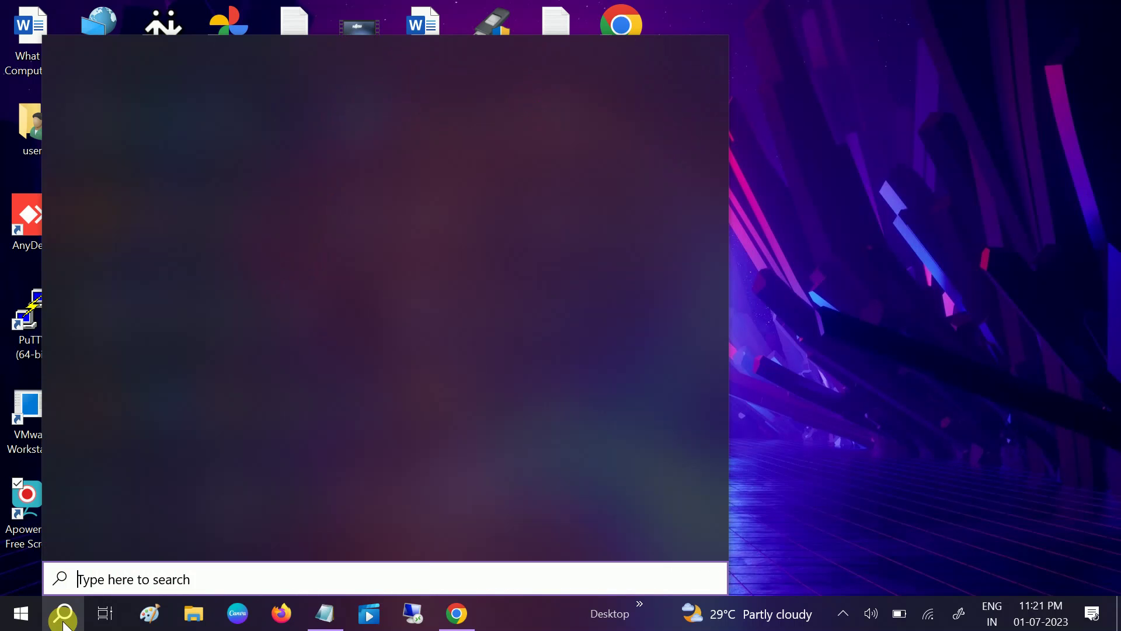
text(ru)
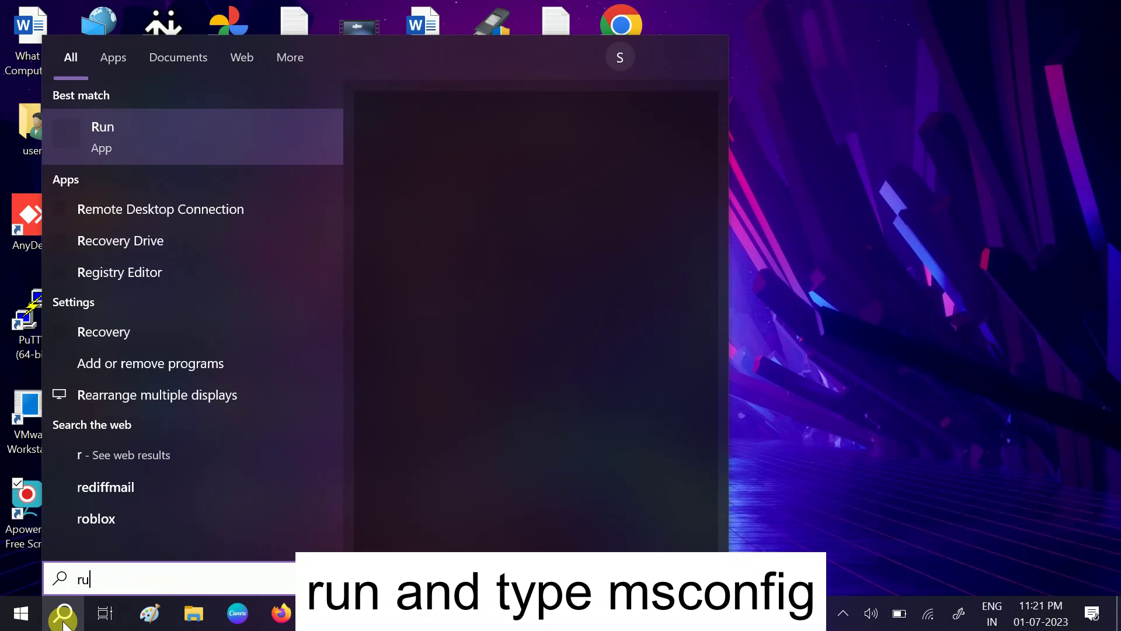
text(n)
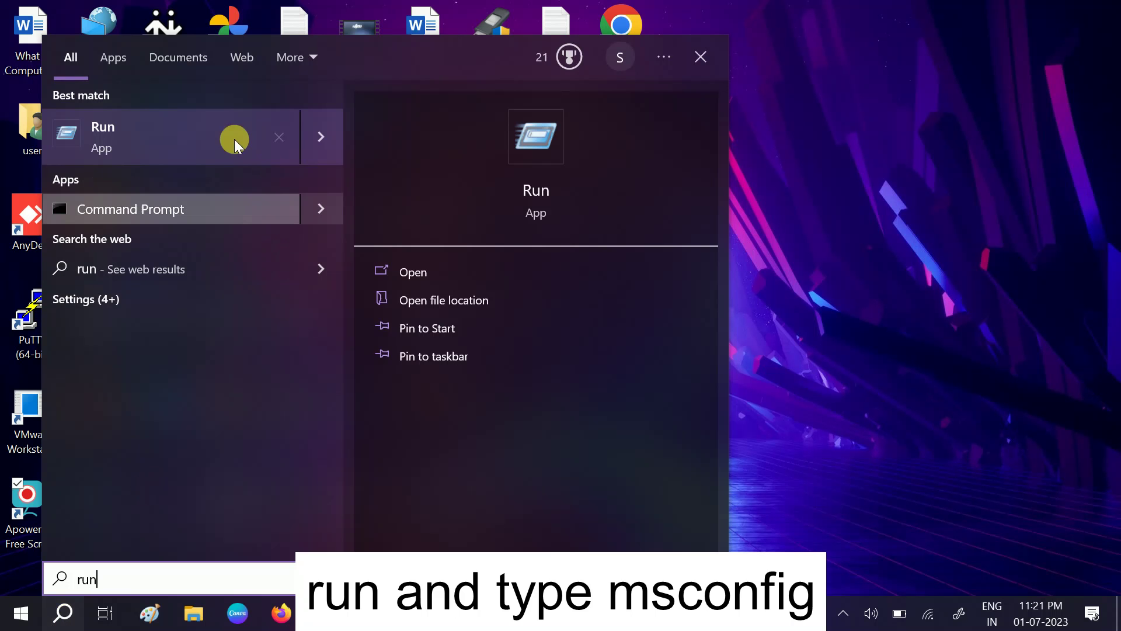
click(166, 126)
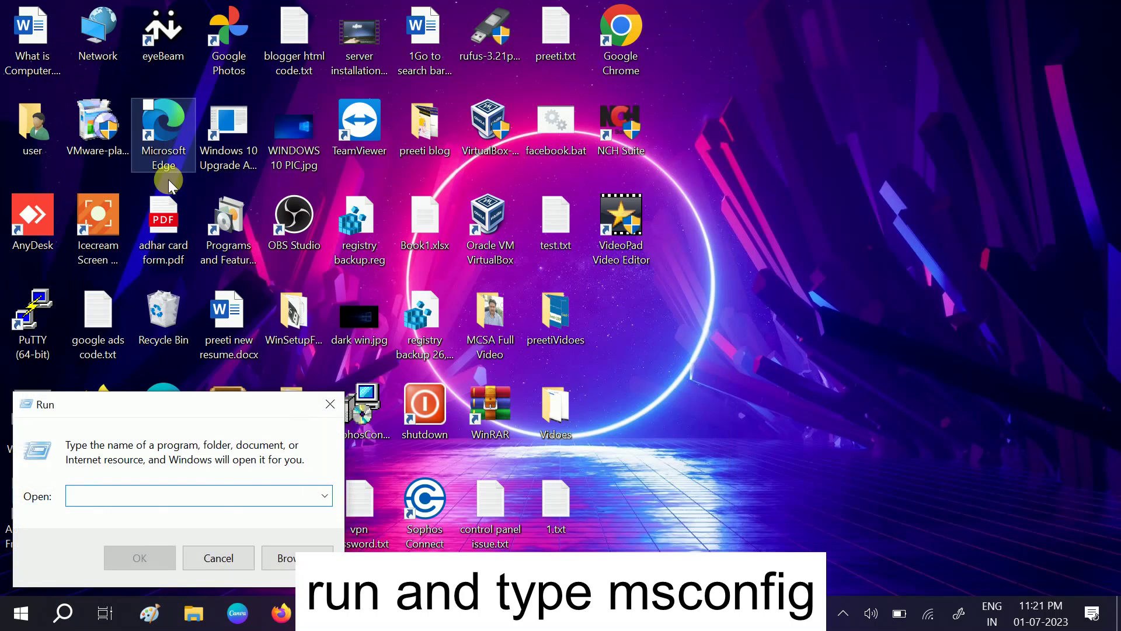
drag(208, 396, 484, 269)
text(m)
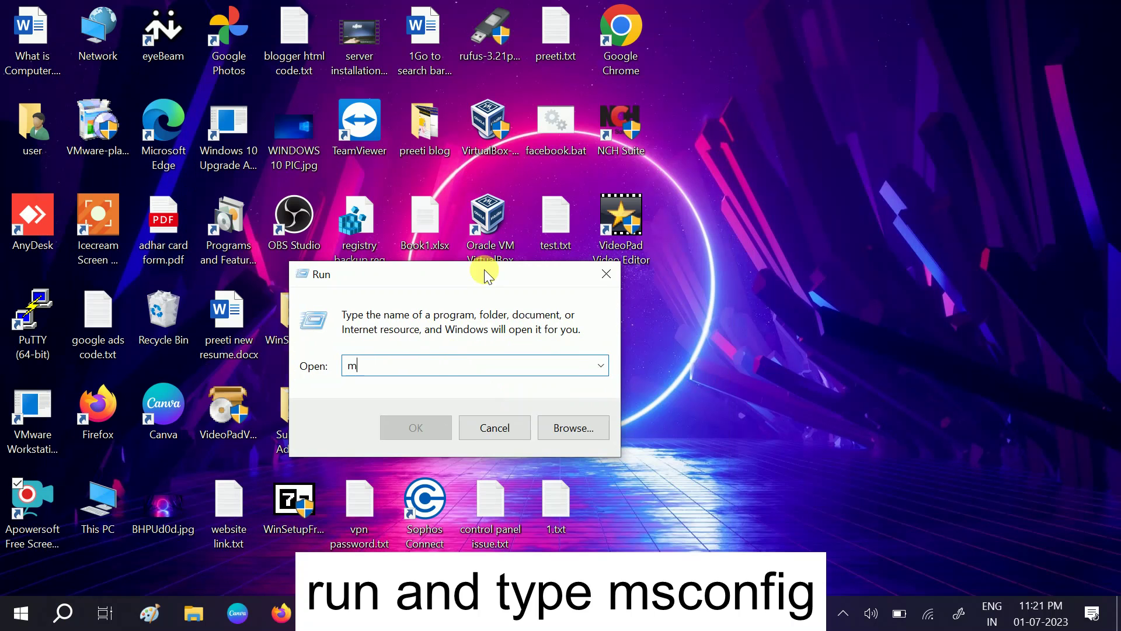
text(sconfig)
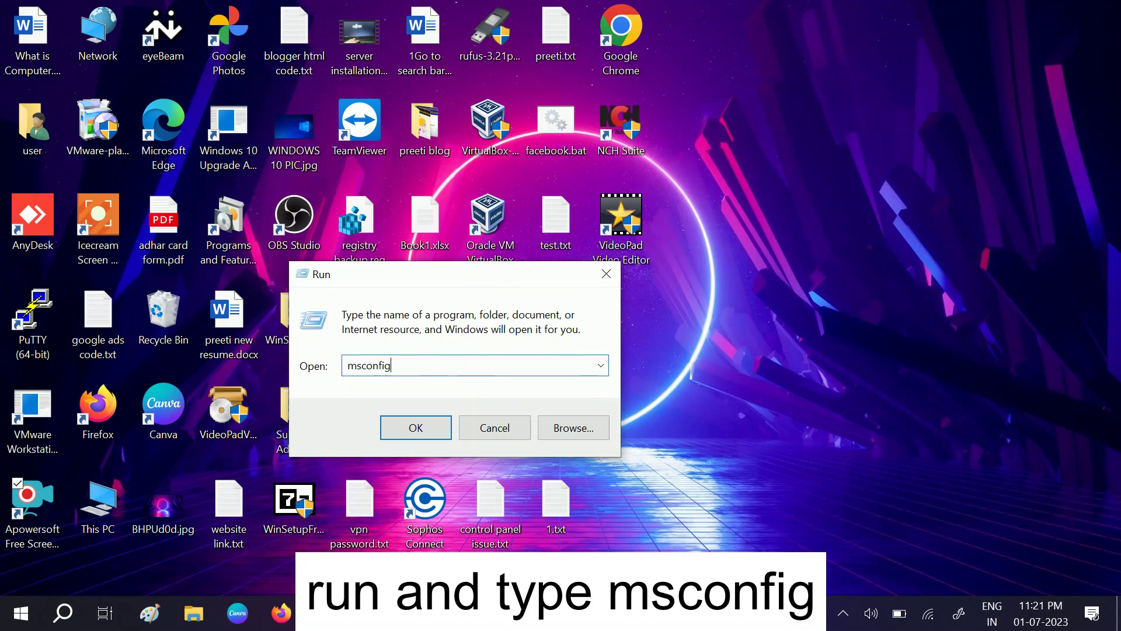
key(Return)
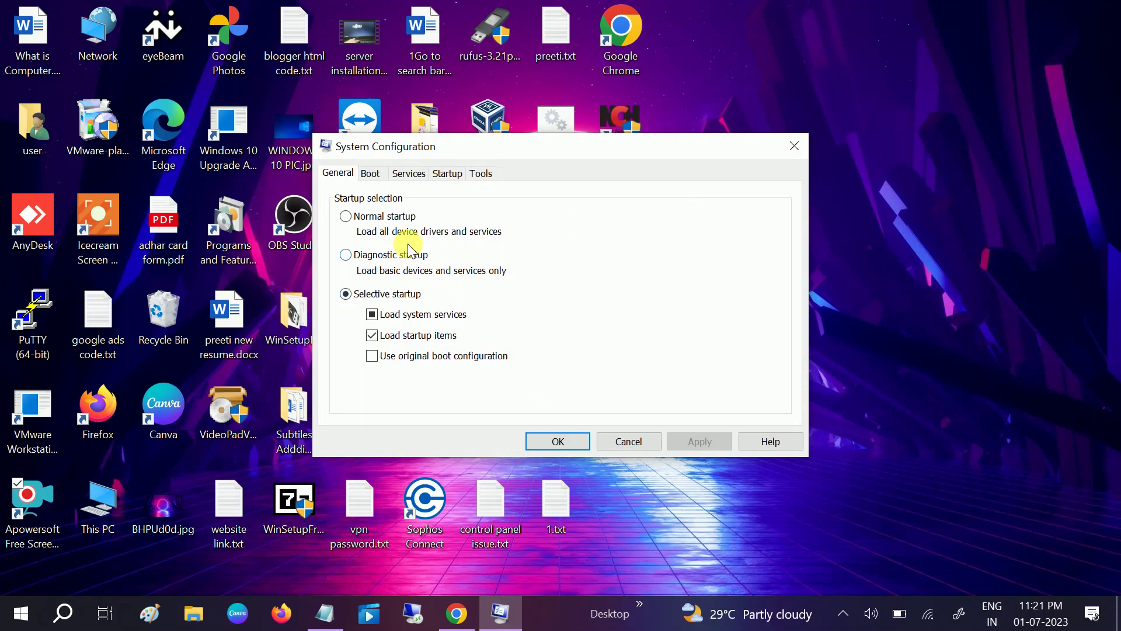
- In Boot advanced options, limit the number of processors to 4 and maximum memory to 4096
click(372, 173)
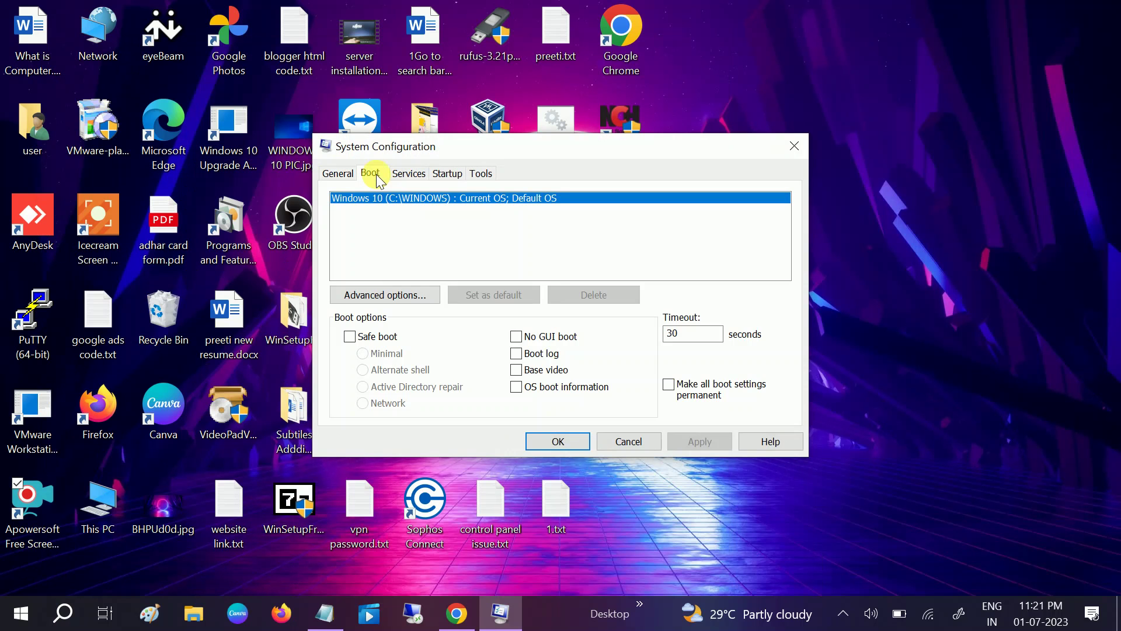
click(390, 296)
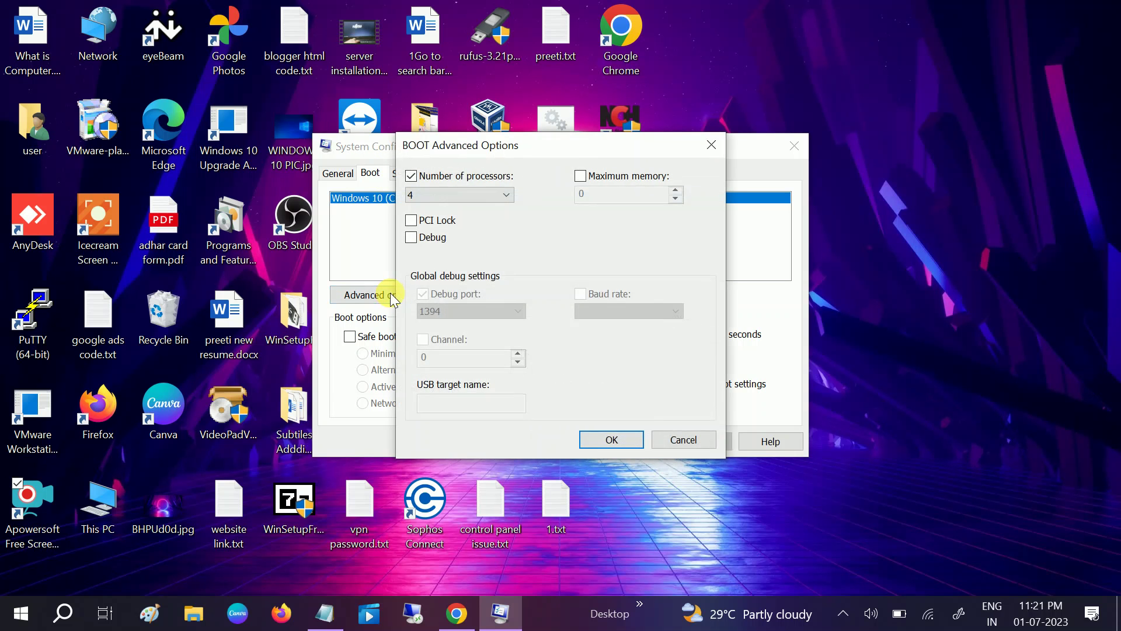
click(436, 179)
click(430, 184)
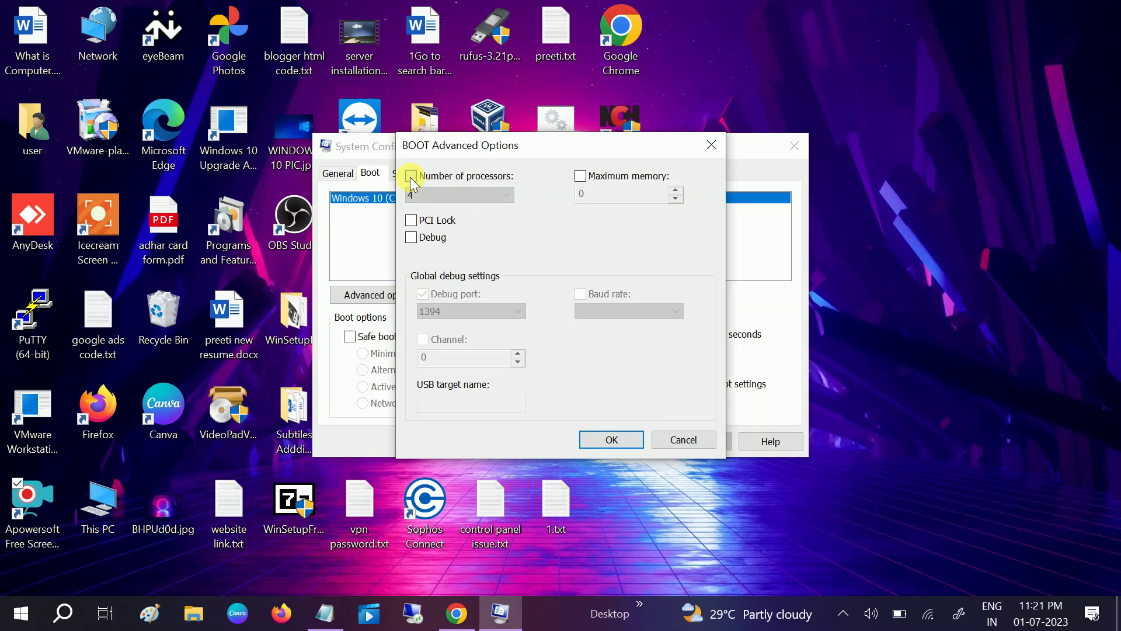
click(412, 181)
click(444, 191)
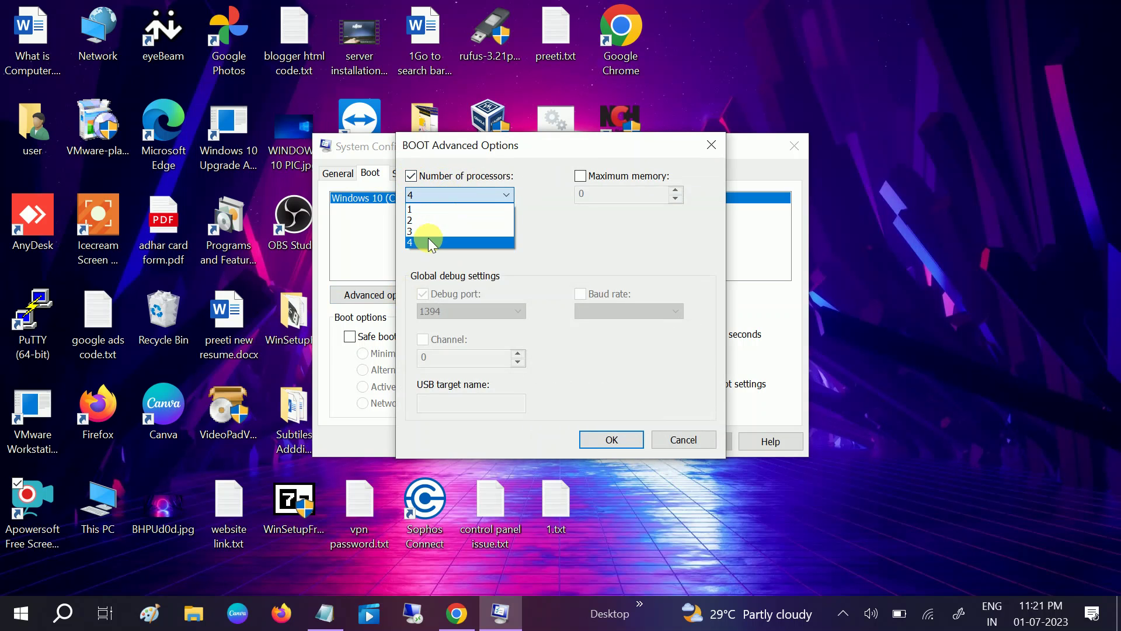
click(425, 241)
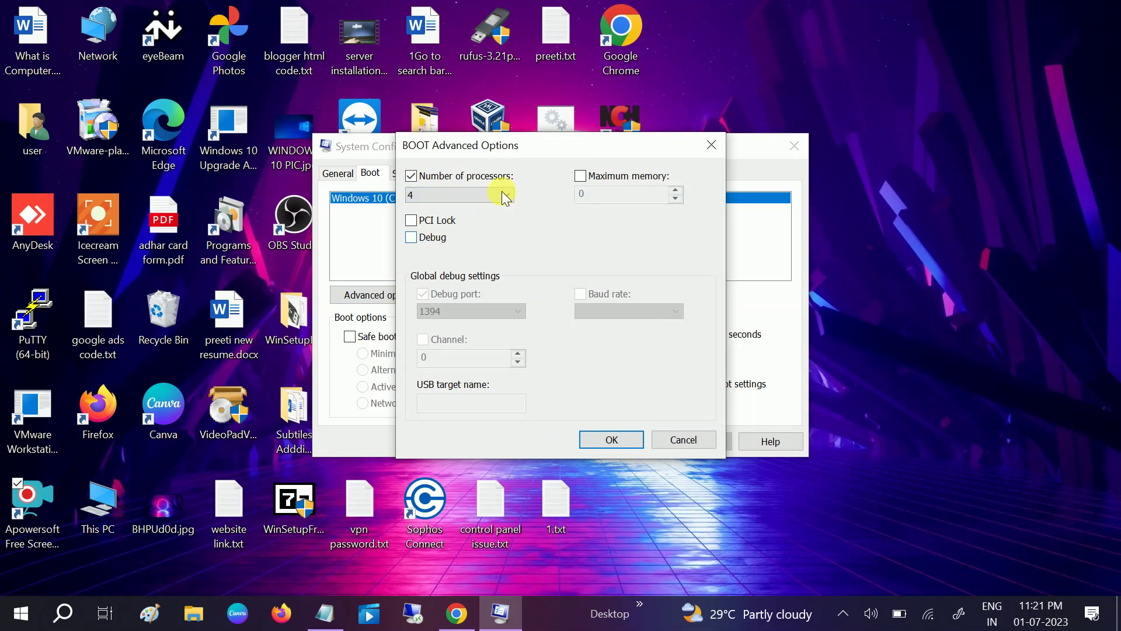
click(580, 176)
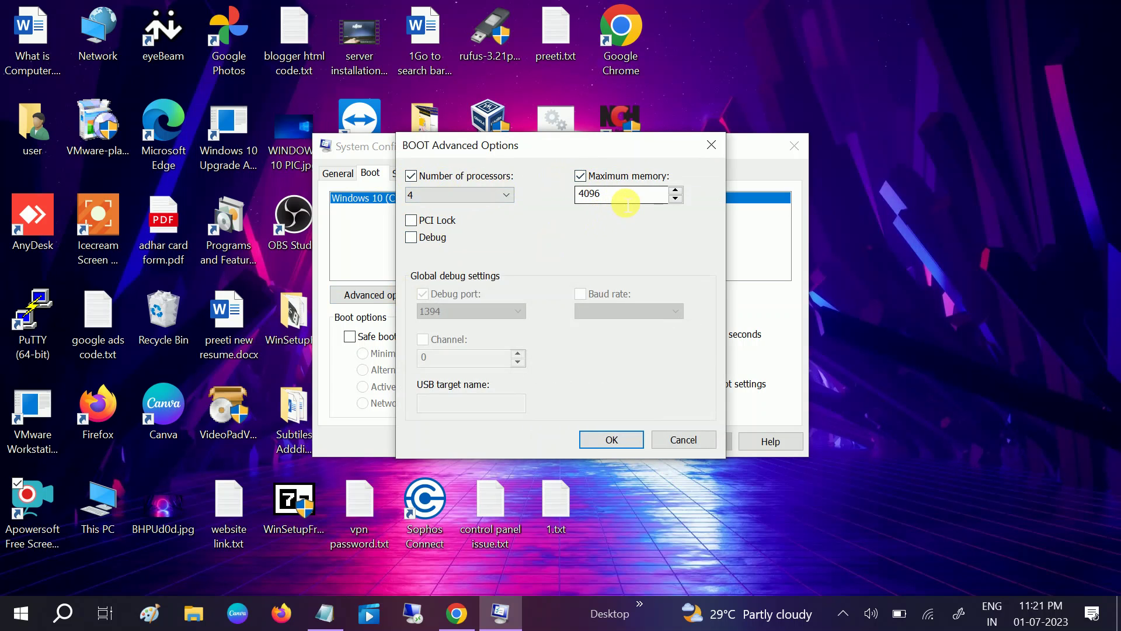
click(626, 200)
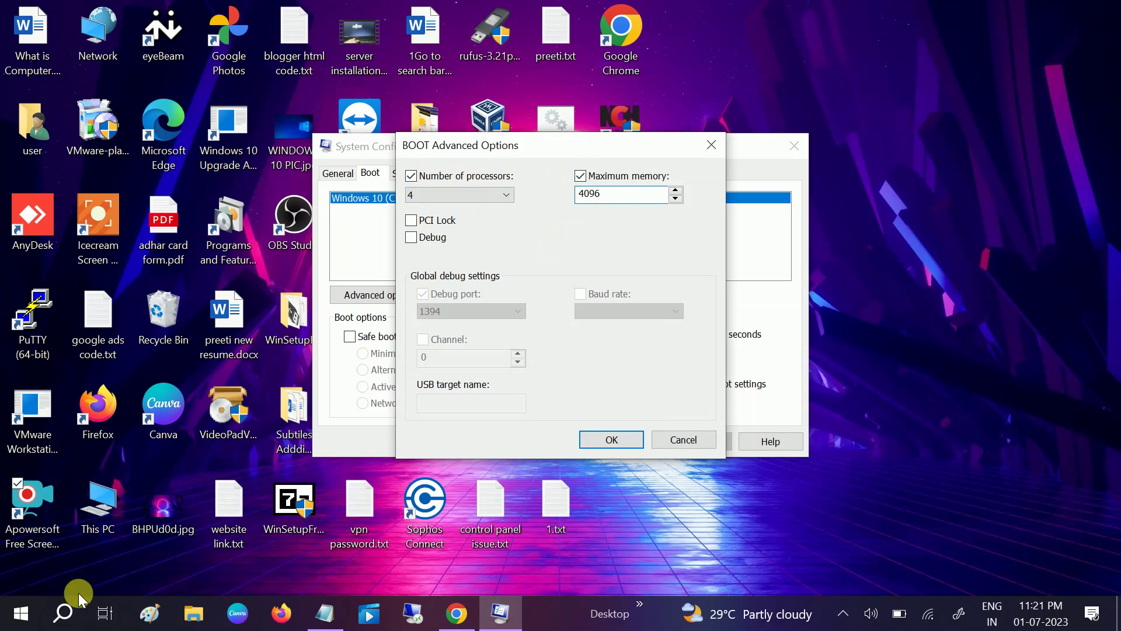
click(69, 612)
- Search for and launch Calculator, then begin entering 1024 multiplied by another number
text(c)
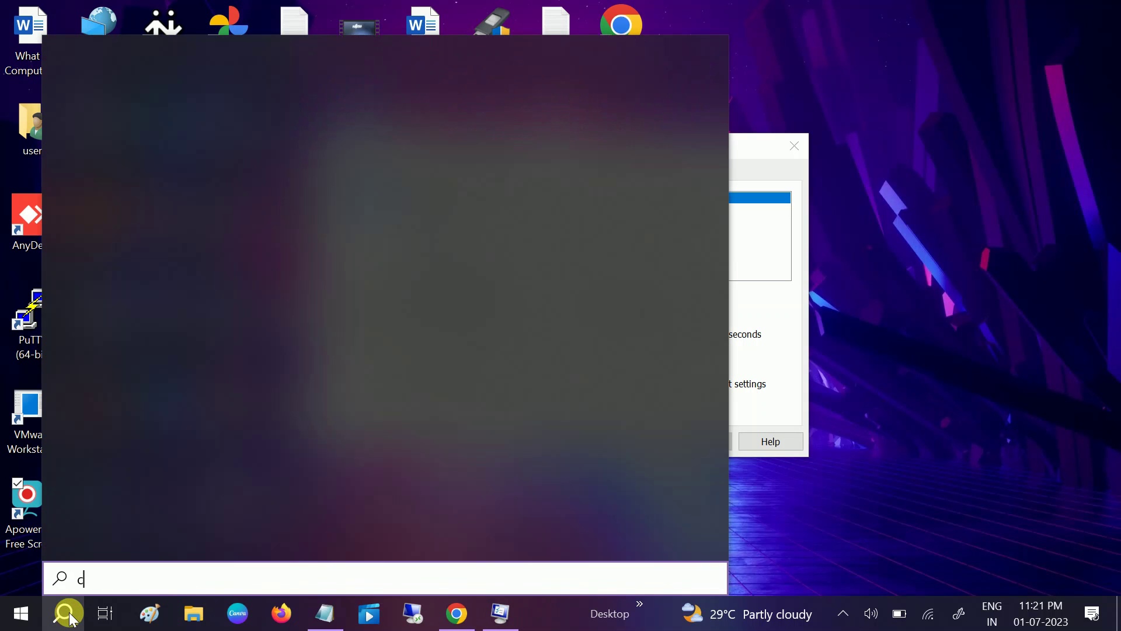
text(al)
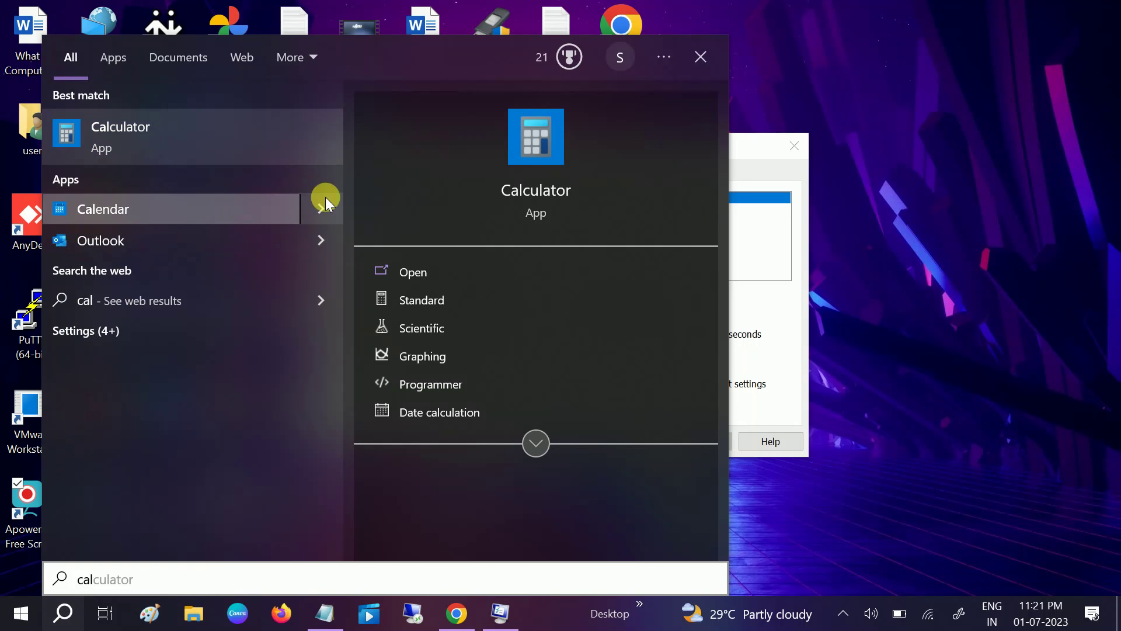
click(457, 199)
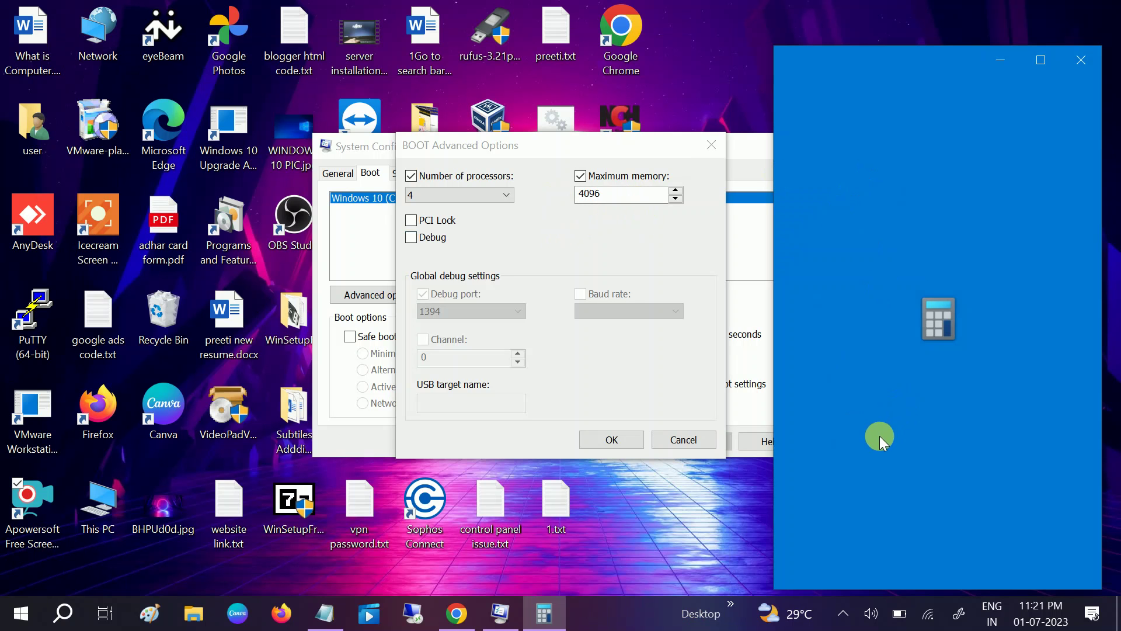
text(1024)
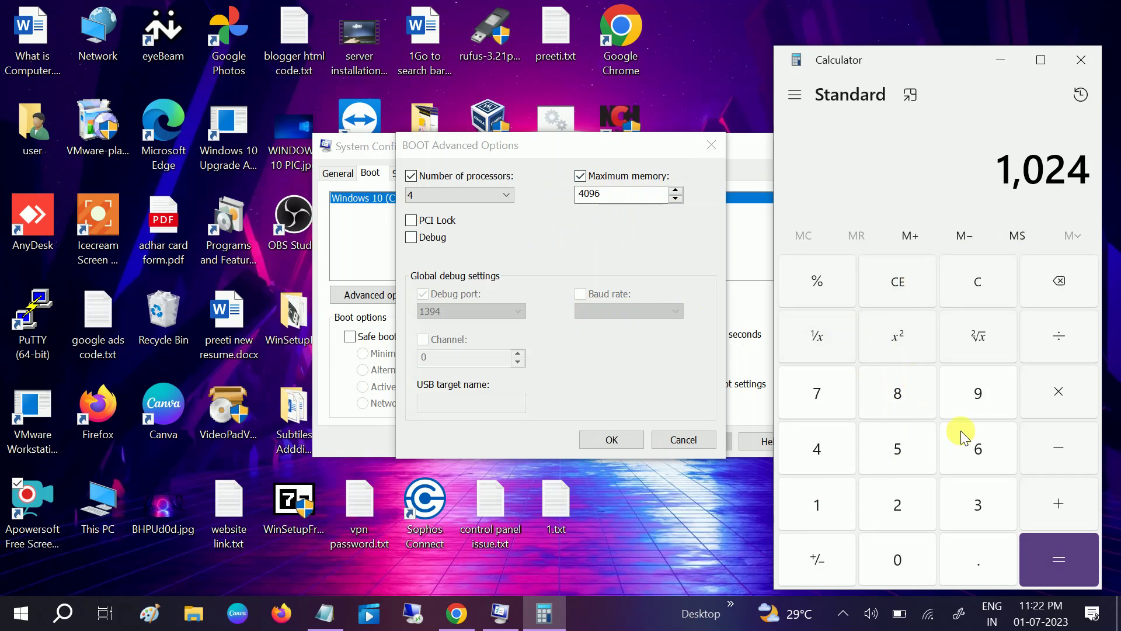
click(1067, 387)
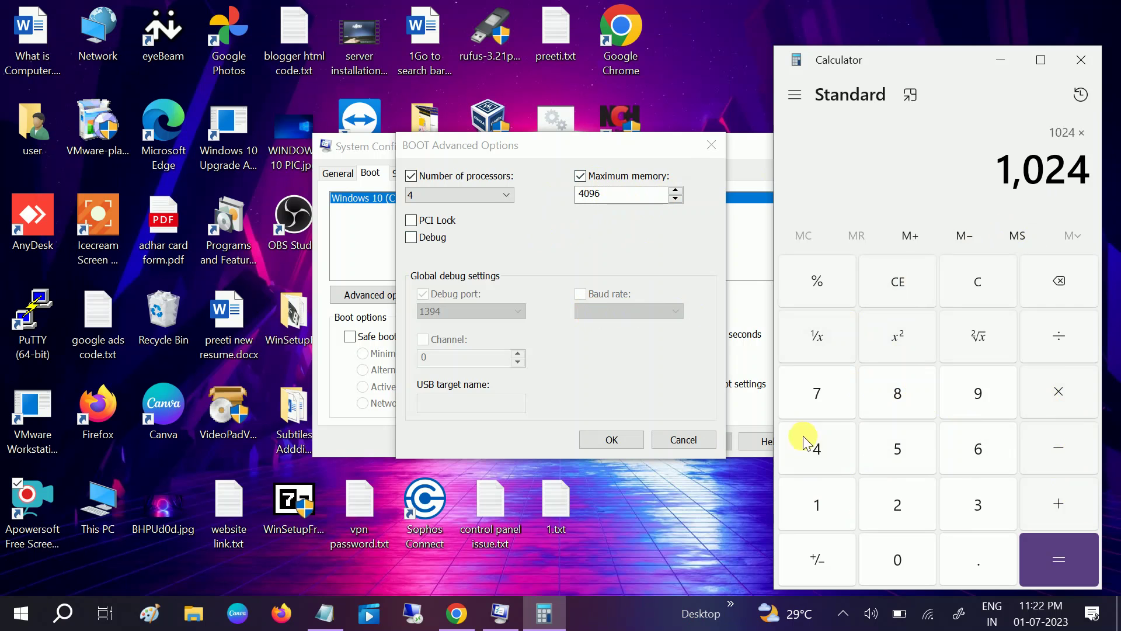
click(815, 446)
click(895, 560)
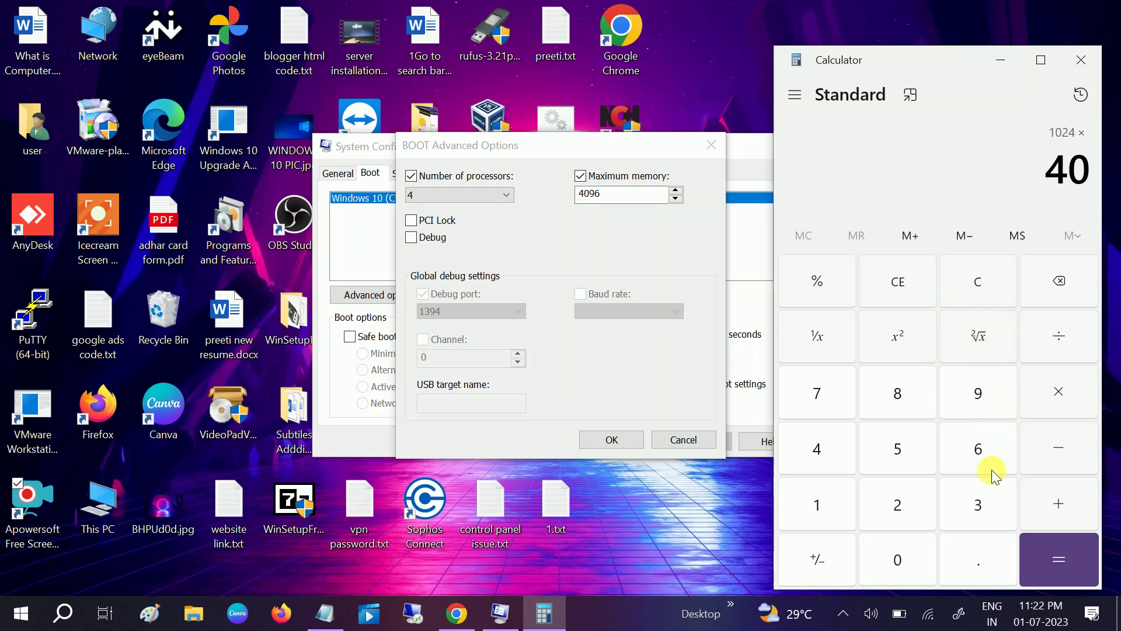
- Clear the mistaken entry and calculate 1024 × 4 = 4,096
click(968, 281)
click(846, 517)
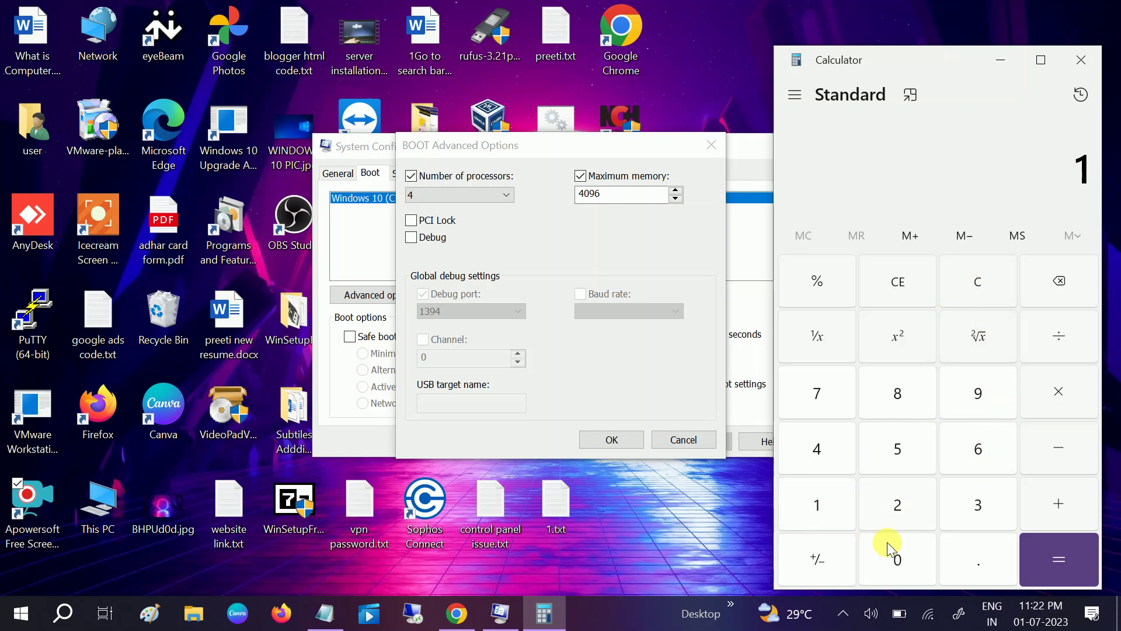
click(887, 543)
click(907, 510)
click(820, 452)
click(1071, 390)
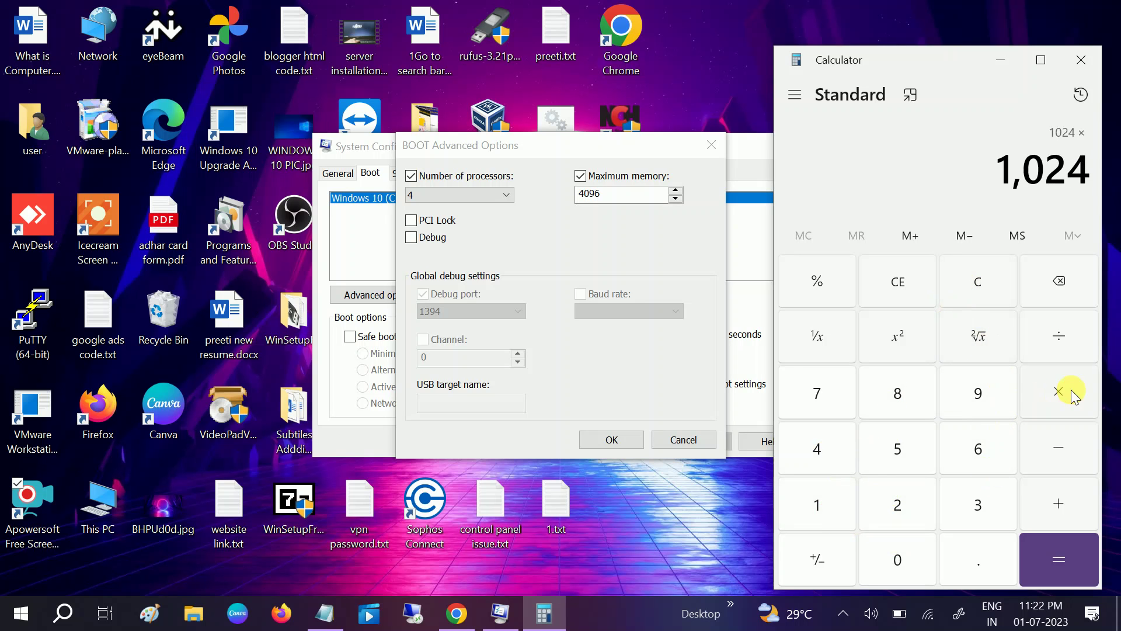
click(818, 450)
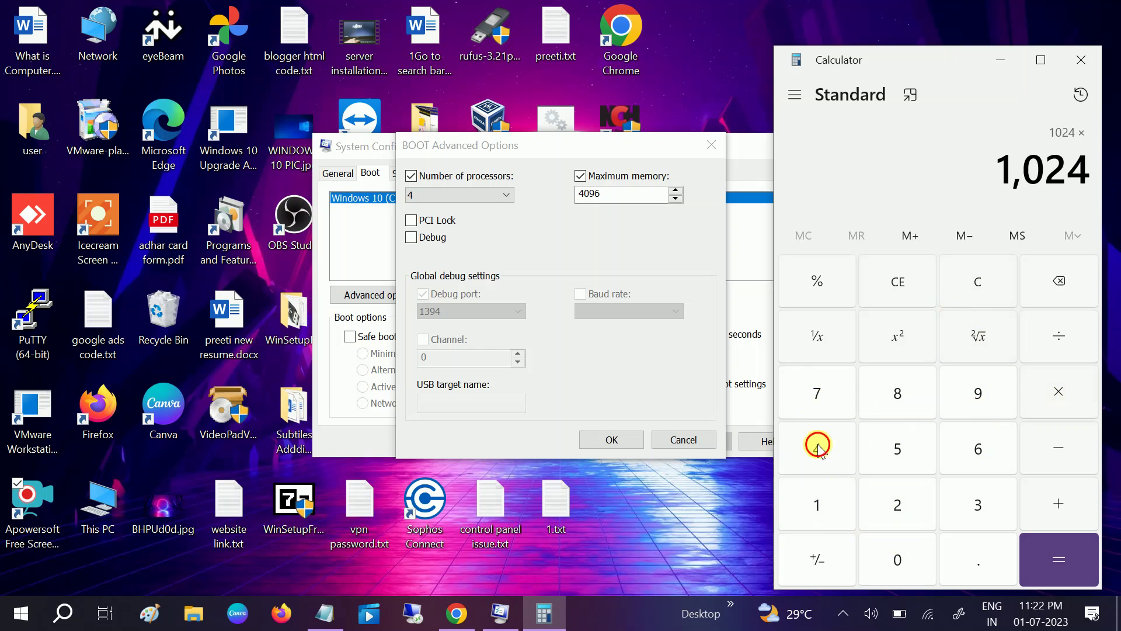
click(1040, 545)
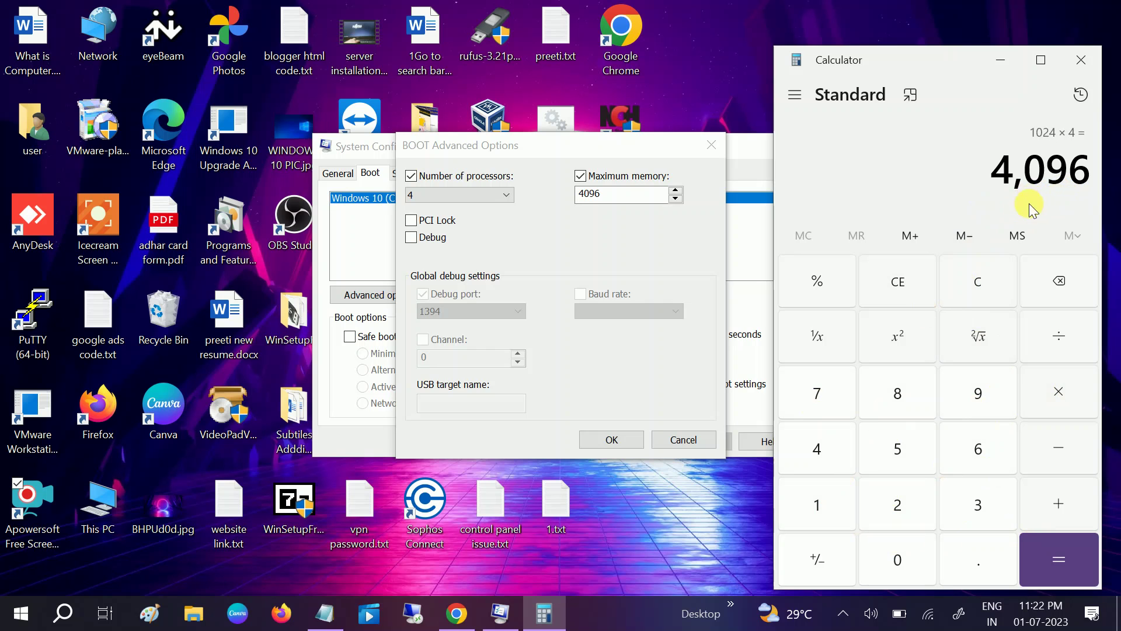
- Clear the display and calculate 1024 × 8 = 8,192
click(991, 280)
click(831, 524)
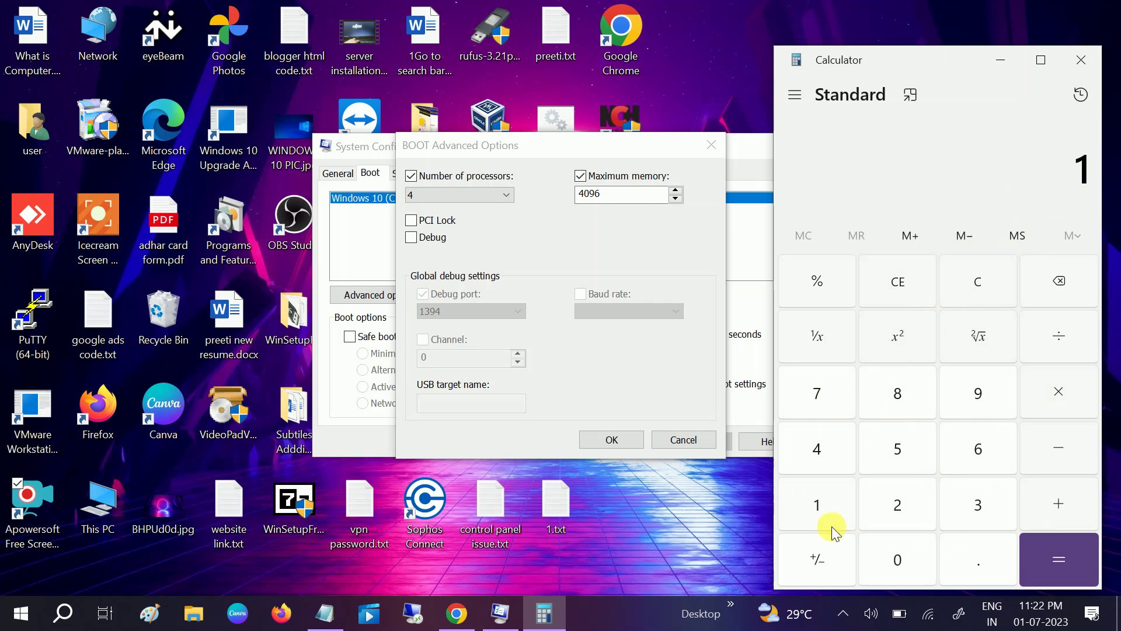
click(874, 554)
click(906, 507)
click(826, 458)
click(1058, 397)
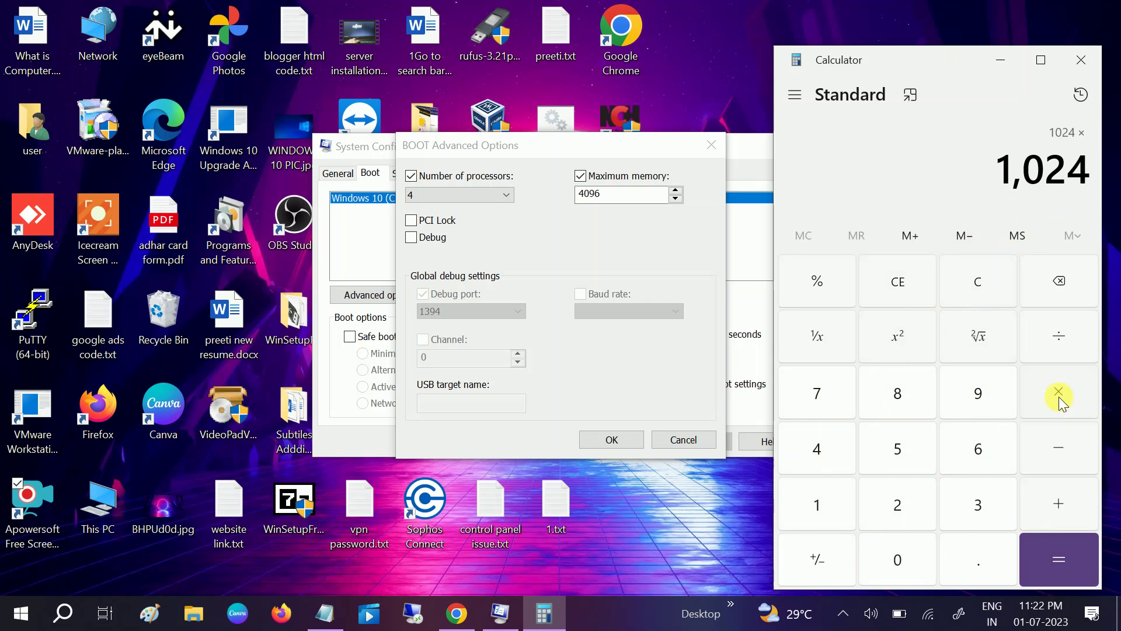
click(899, 390)
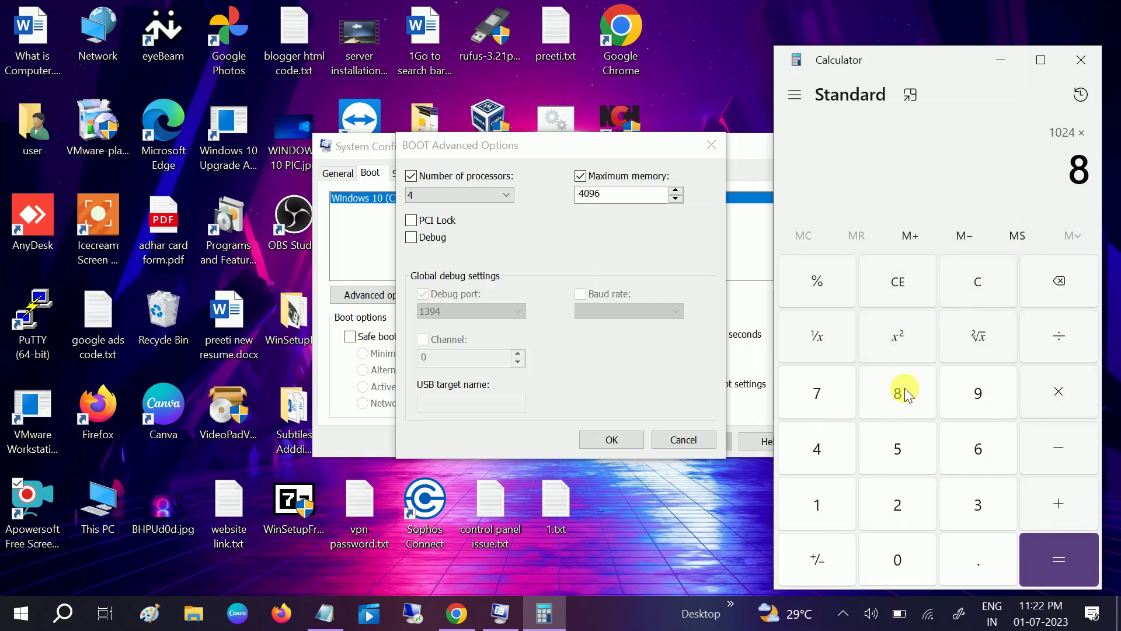
click(1049, 552)
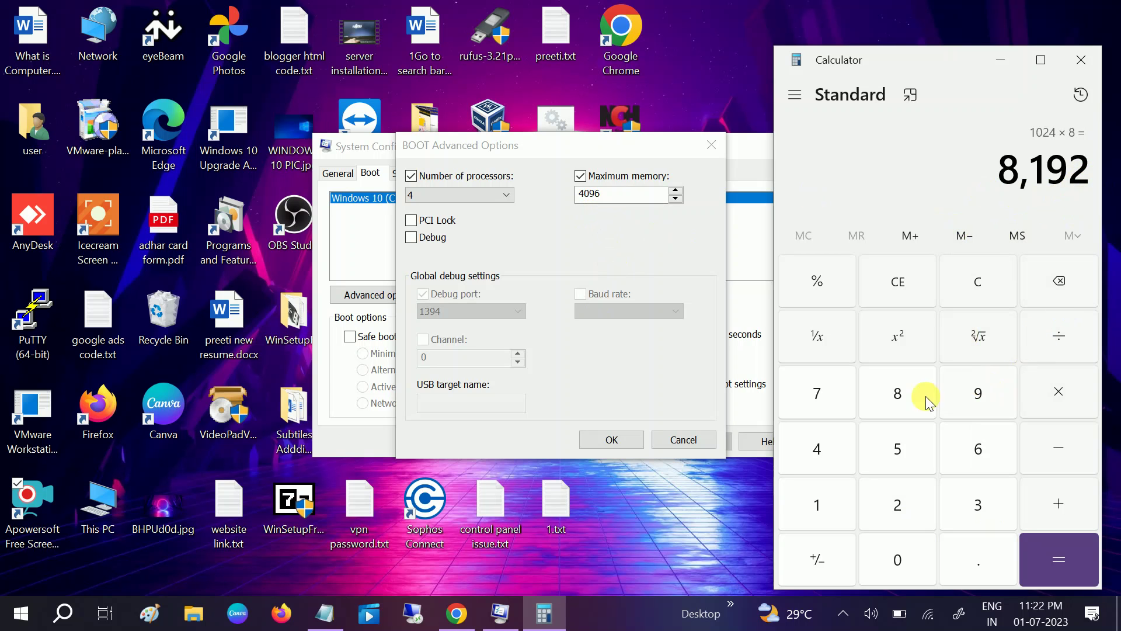
- Clear again and calculate 1024 × 16 = 16,384
click(990, 285)
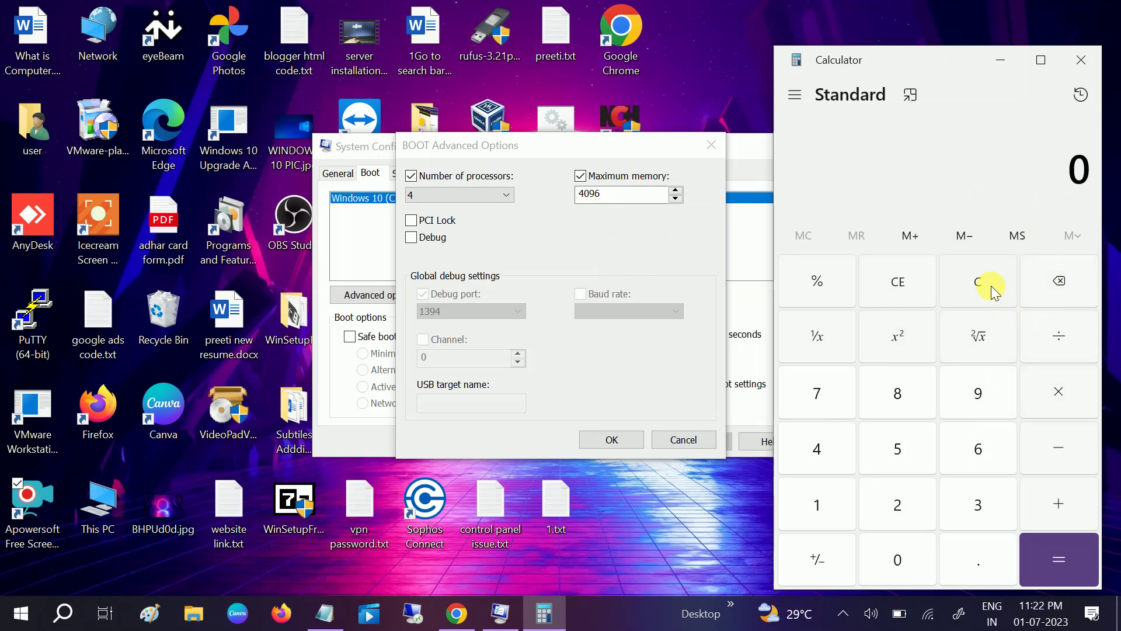
click(821, 493)
click(894, 544)
click(899, 505)
click(823, 452)
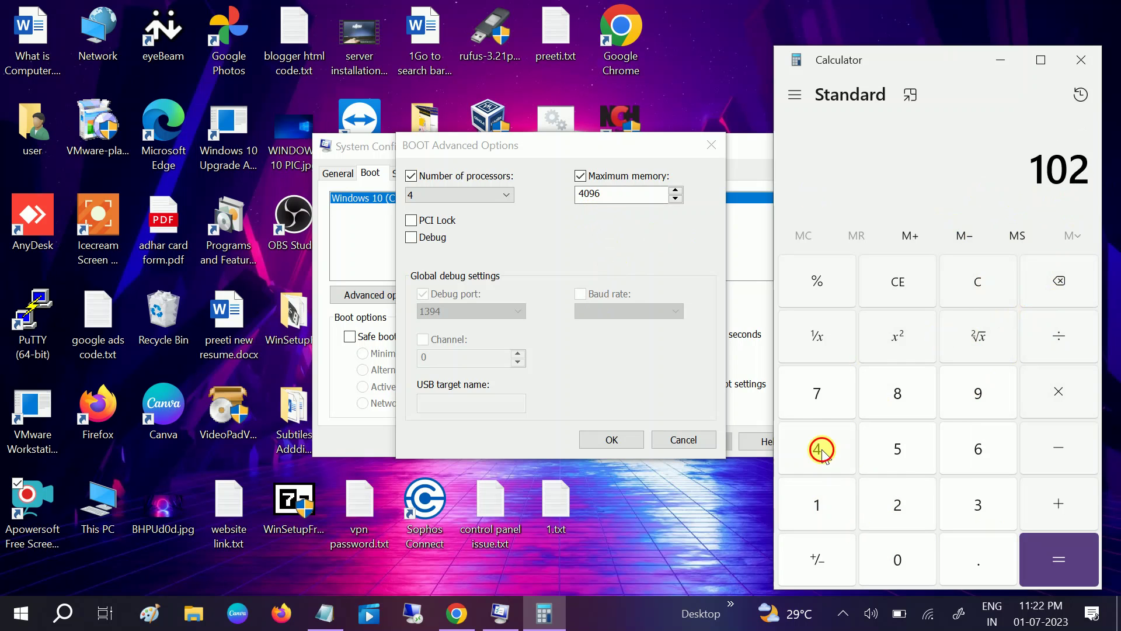
click(1069, 388)
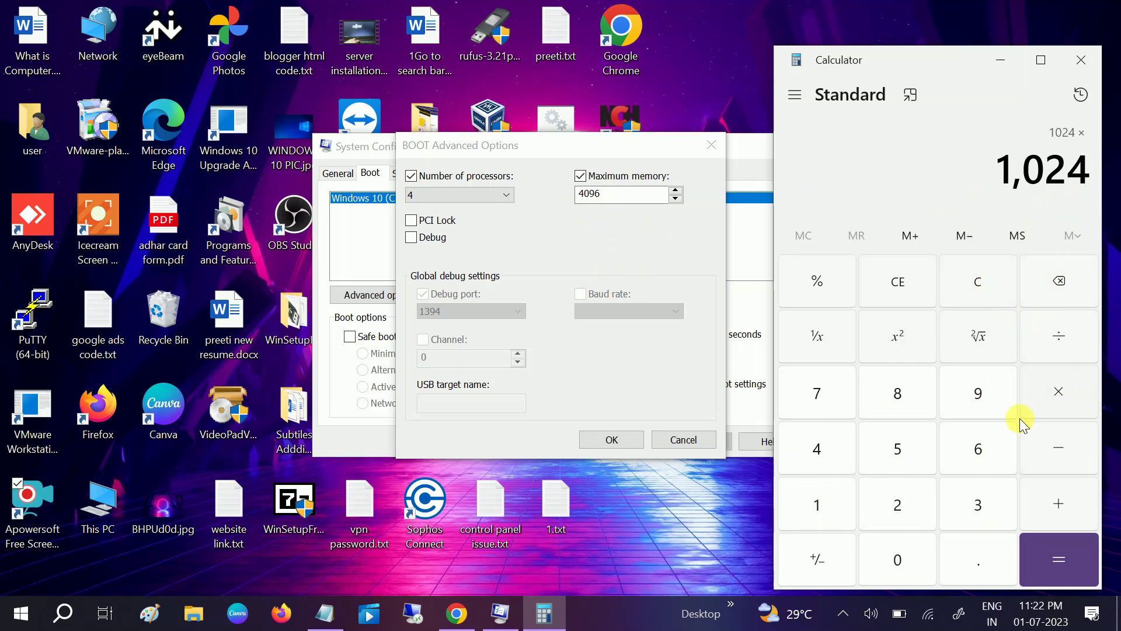
click(817, 505)
click(970, 443)
click(1053, 562)
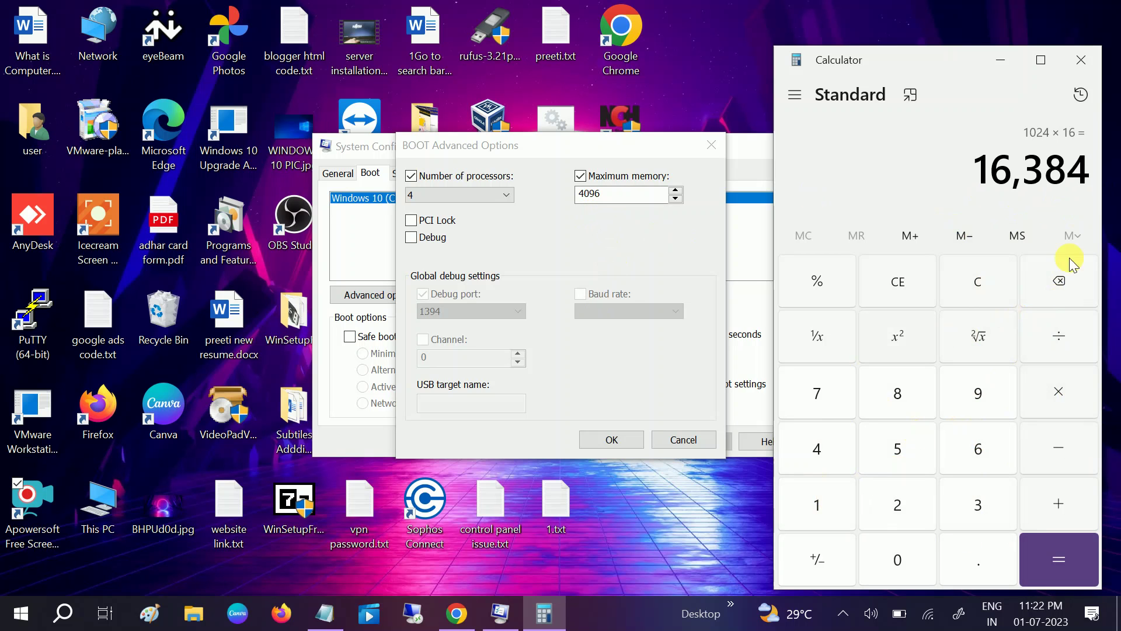
- Confirm the 4096 maximum memory boot settings, apply them, and exit without restarting
double_click(577, 198)
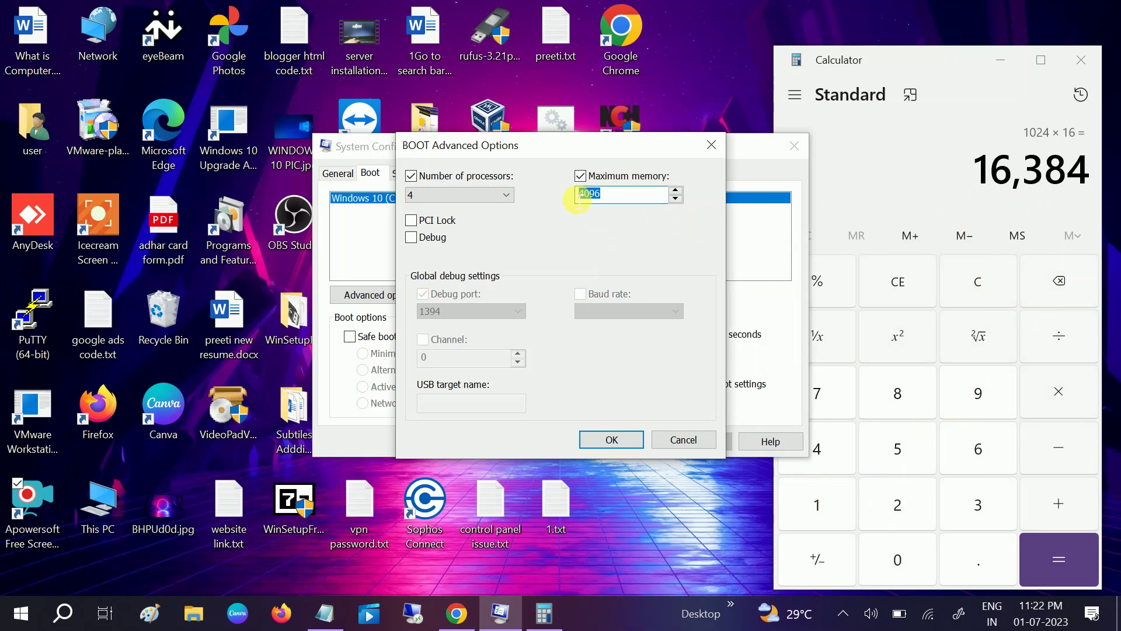
click(608, 444)
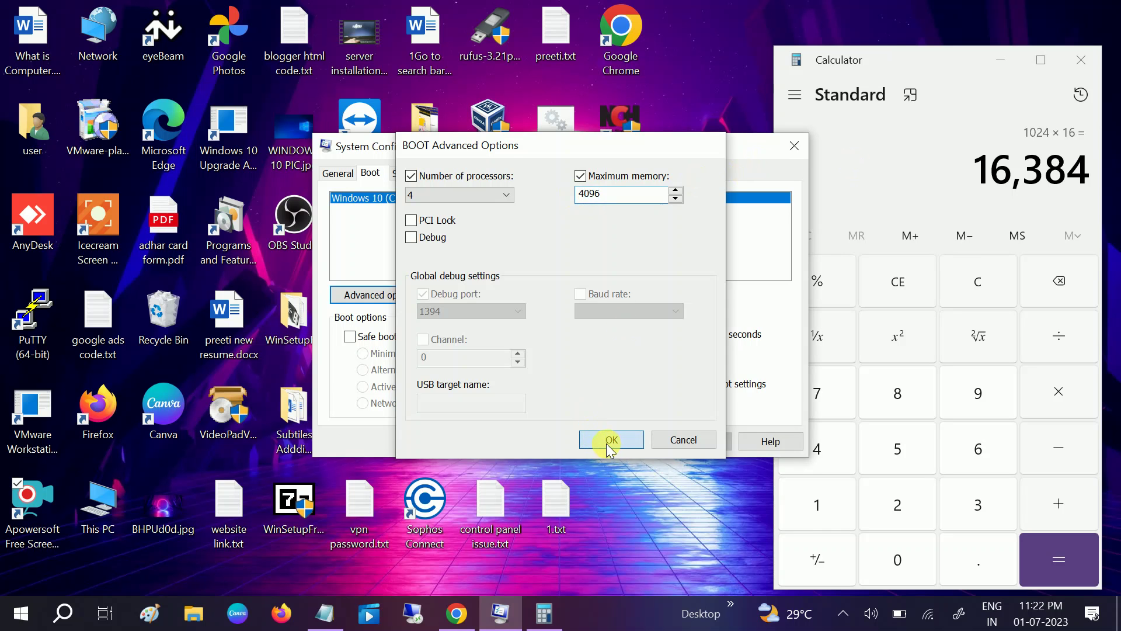
click(701, 442)
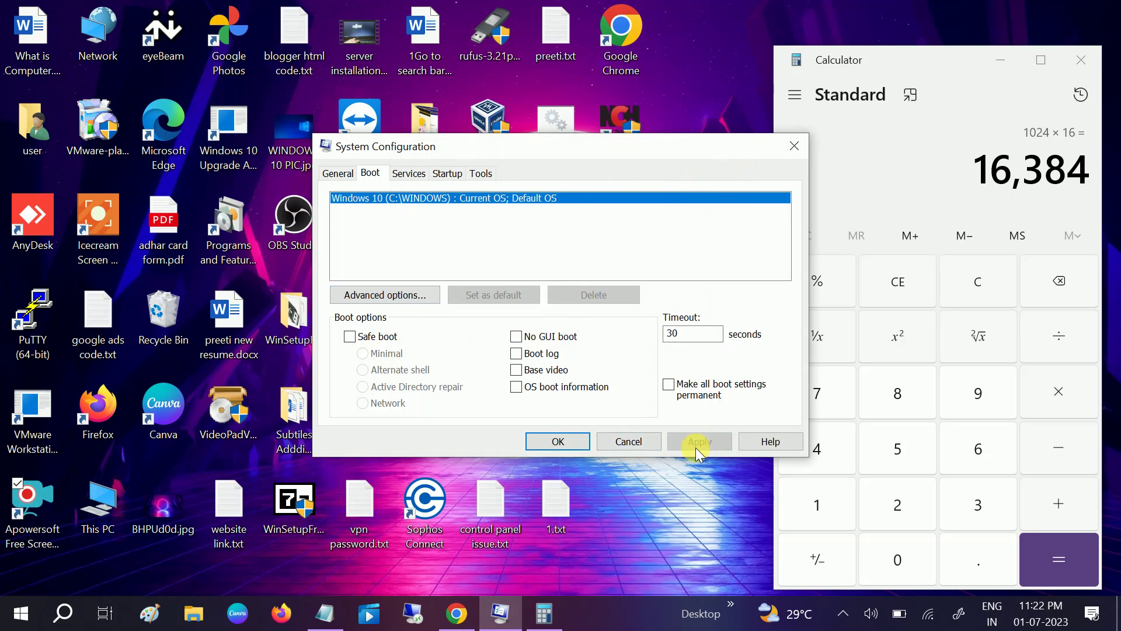
click(566, 443)
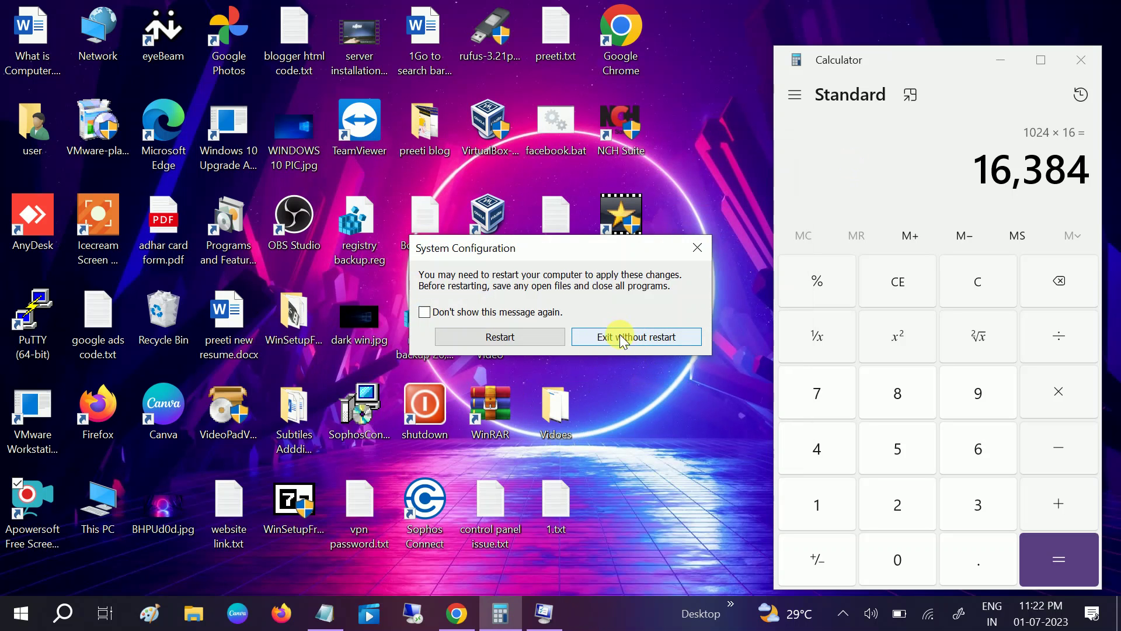
click(699, 248)
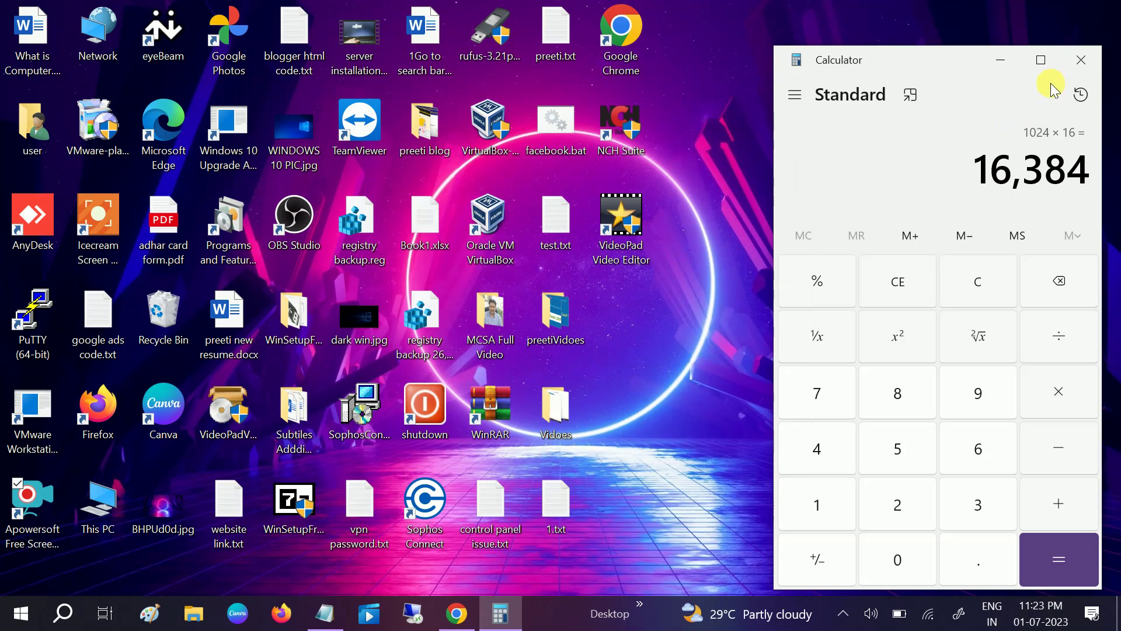
- Close Calculator and refresh the desktop
click(1075, 65)
right_click(777, 168)
click(793, 224)
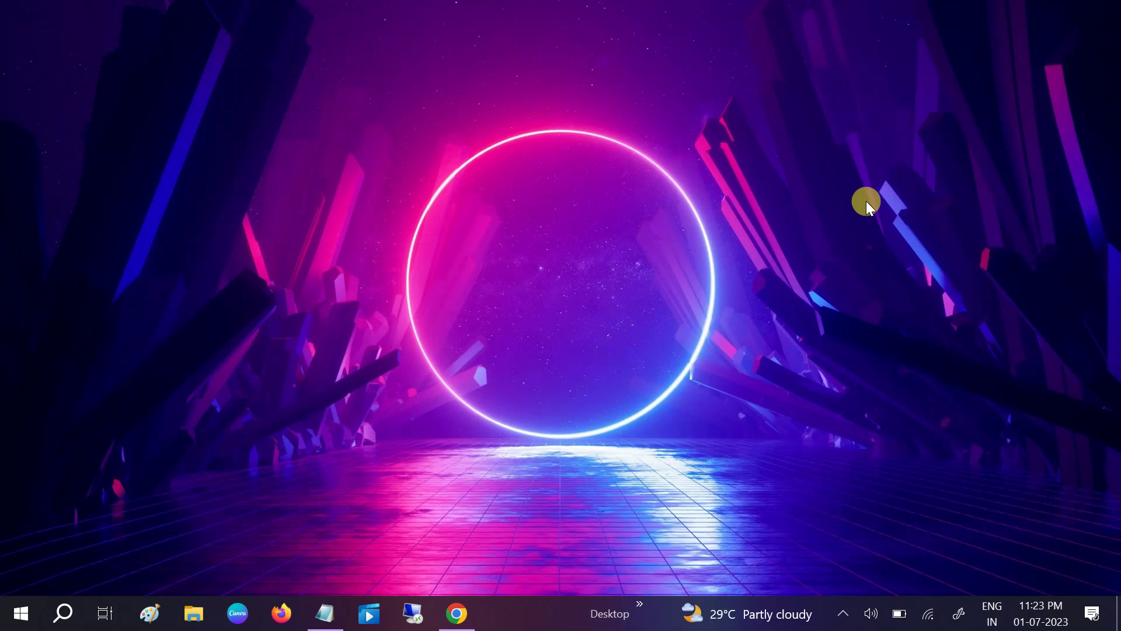
- Open System Properties with sysdm.cpl and bring up its Performance Options settings
click(66, 618)
text(view)
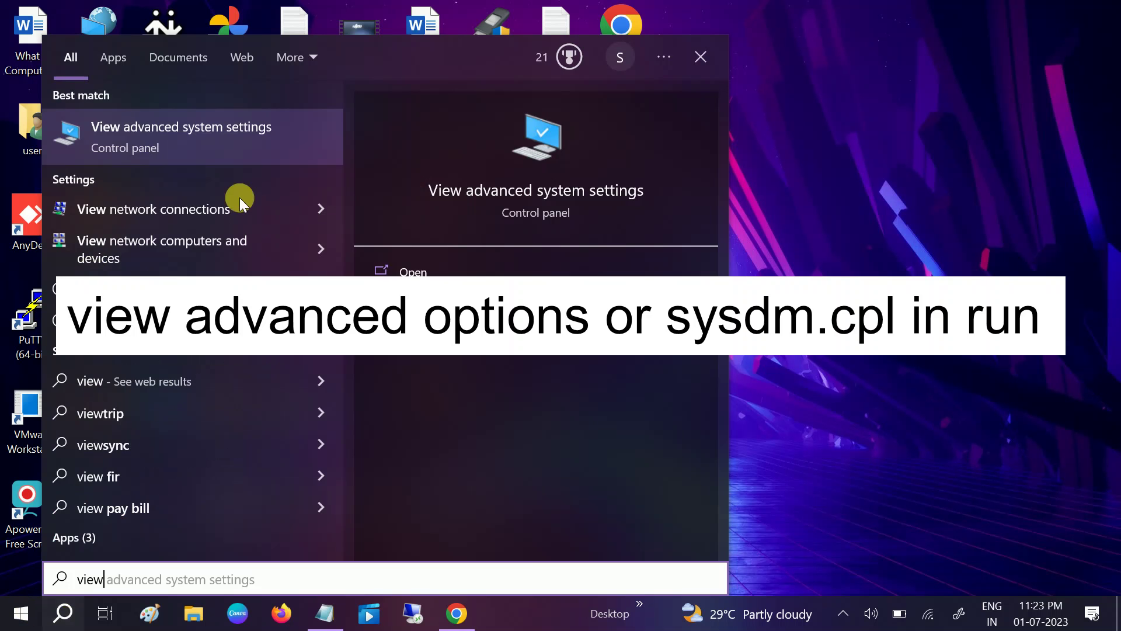
click(171, 145)
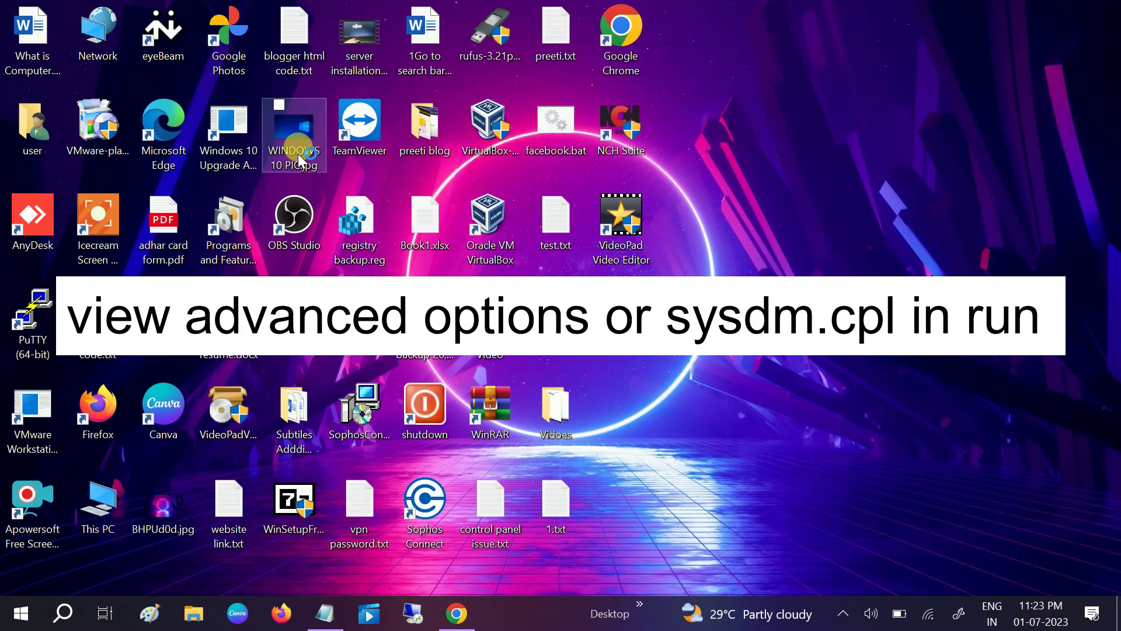
key(super+r)
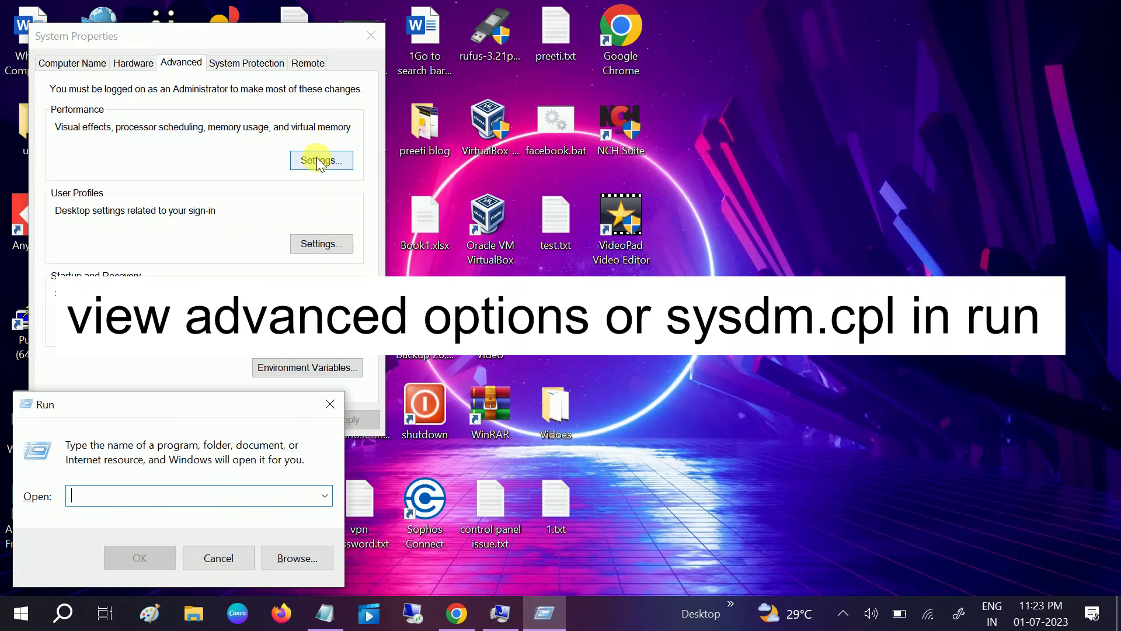
text(sys)
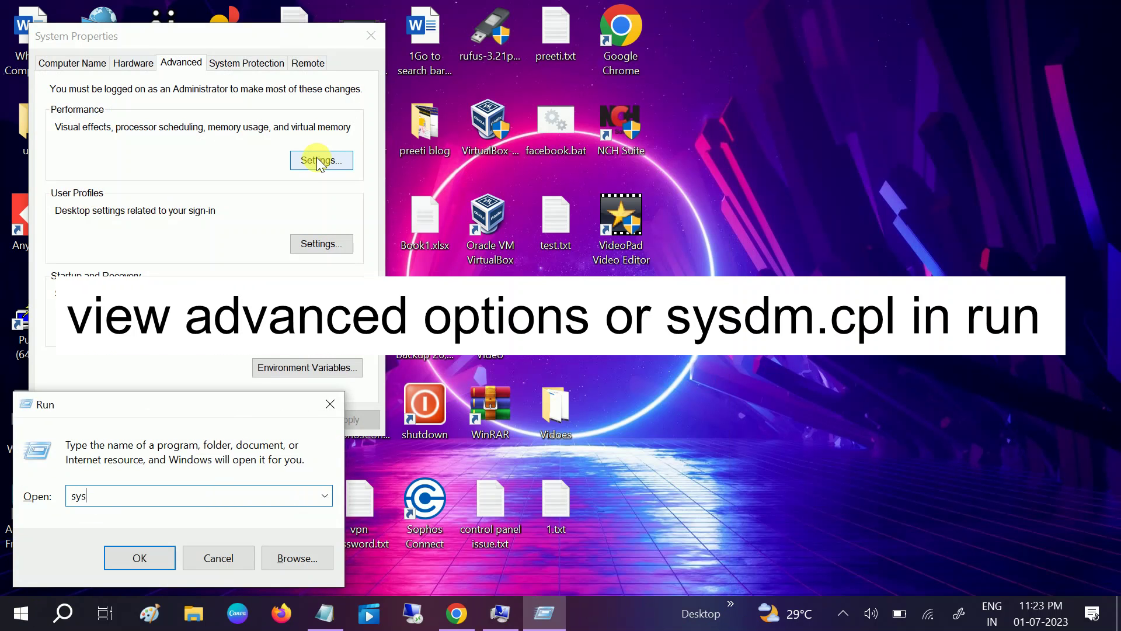
text(dm.cpl)
key(Return)
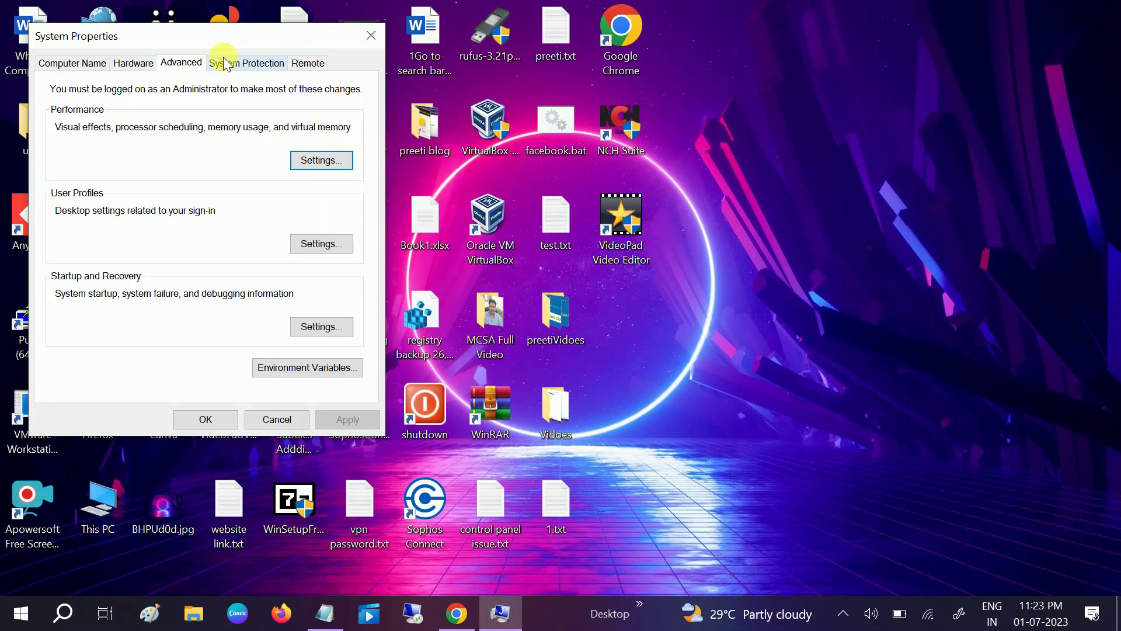
drag(254, 43, 365, 52)
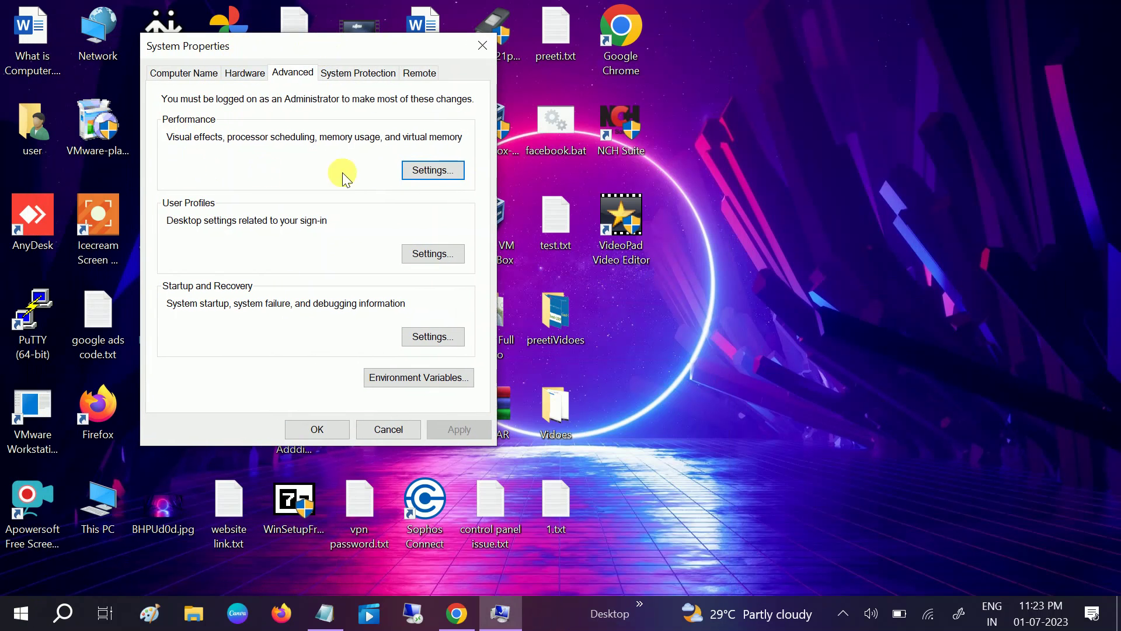
click(429, 170)
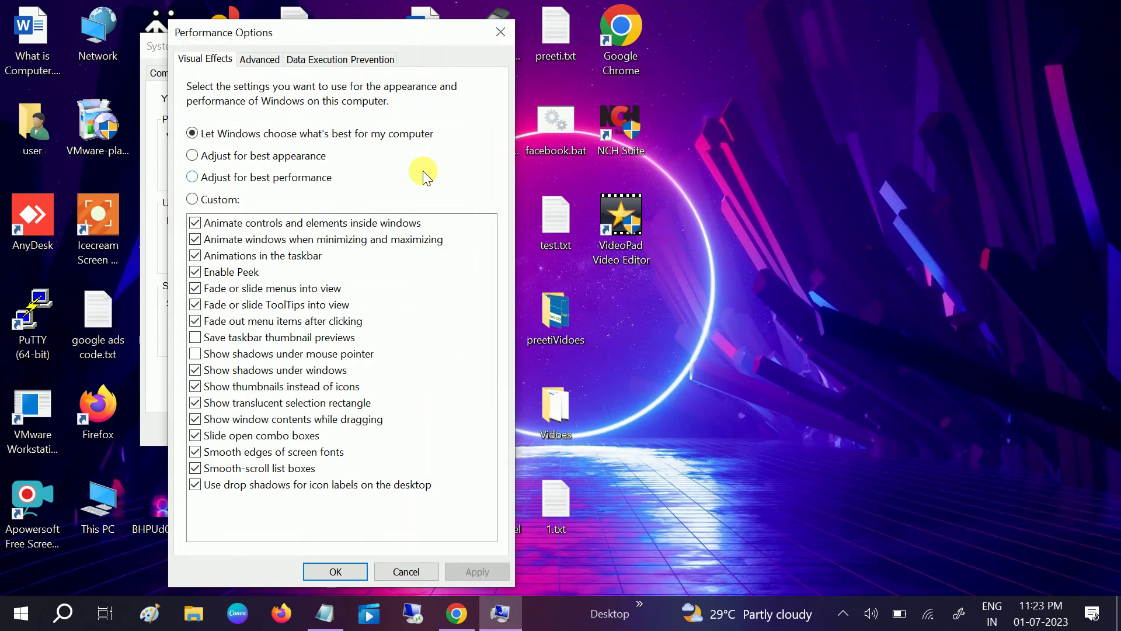
- Inspect the Virtual Memory paging file options, then close Virtual Memory and Performance Options unchanged
click(258, 62)
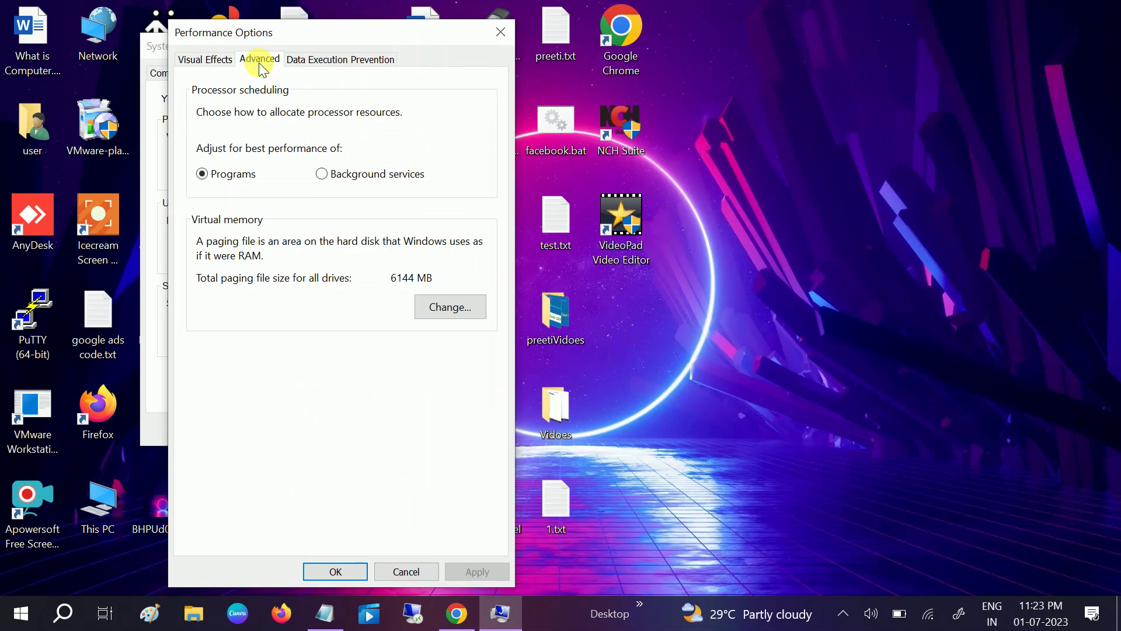
click(448, 309)
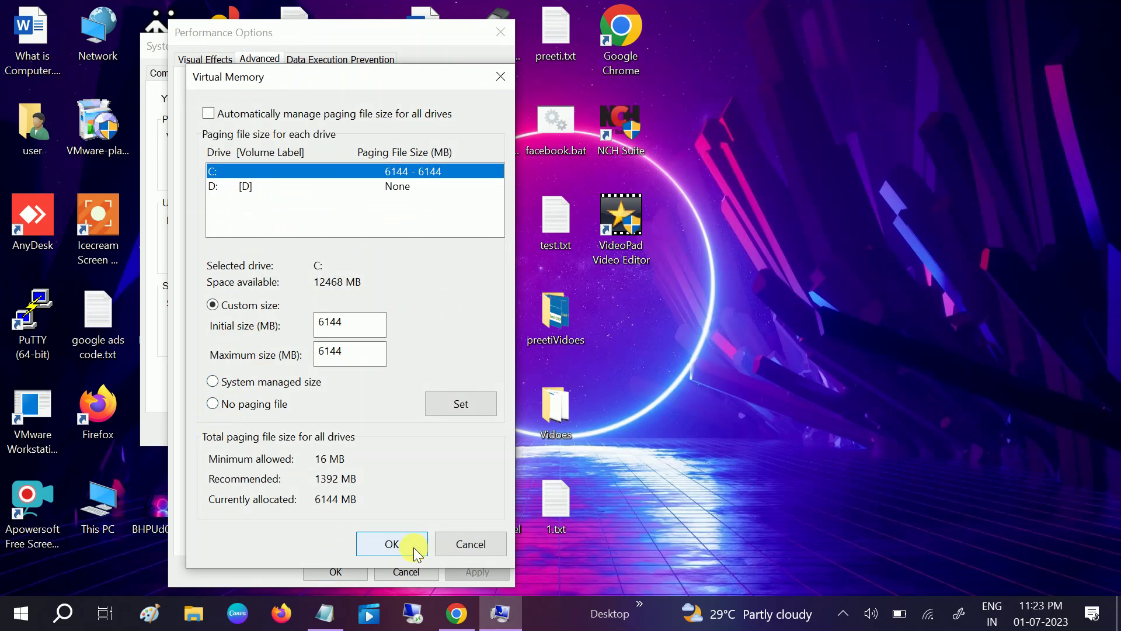
click(226, 114)
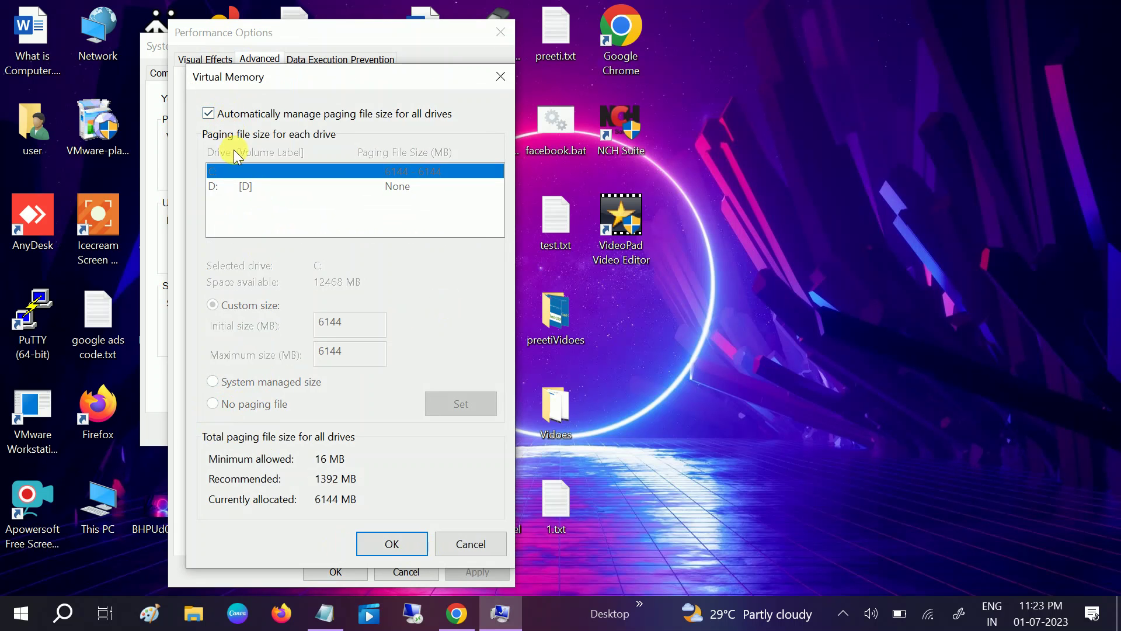
click(230, 116)
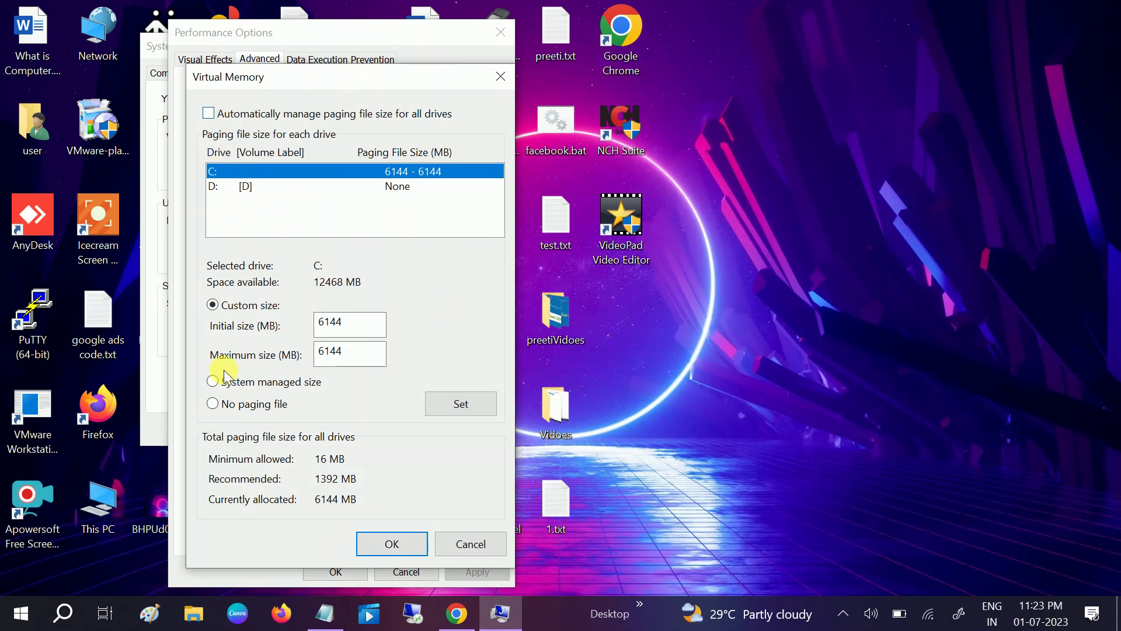
click(231, 409)
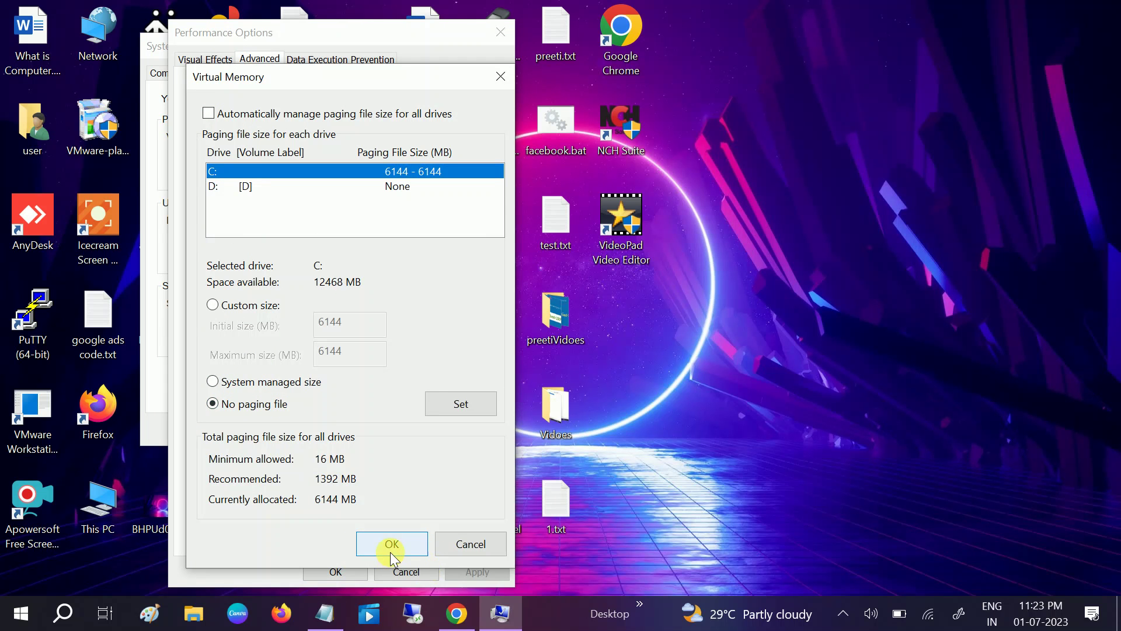
click(501, 78)
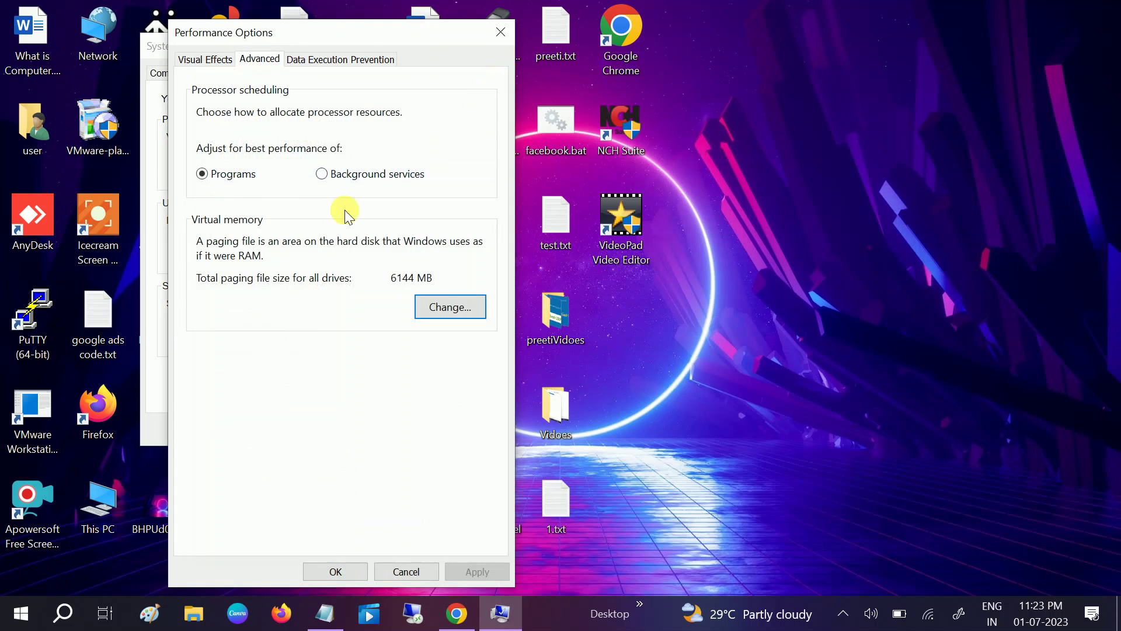
click(399, 569)
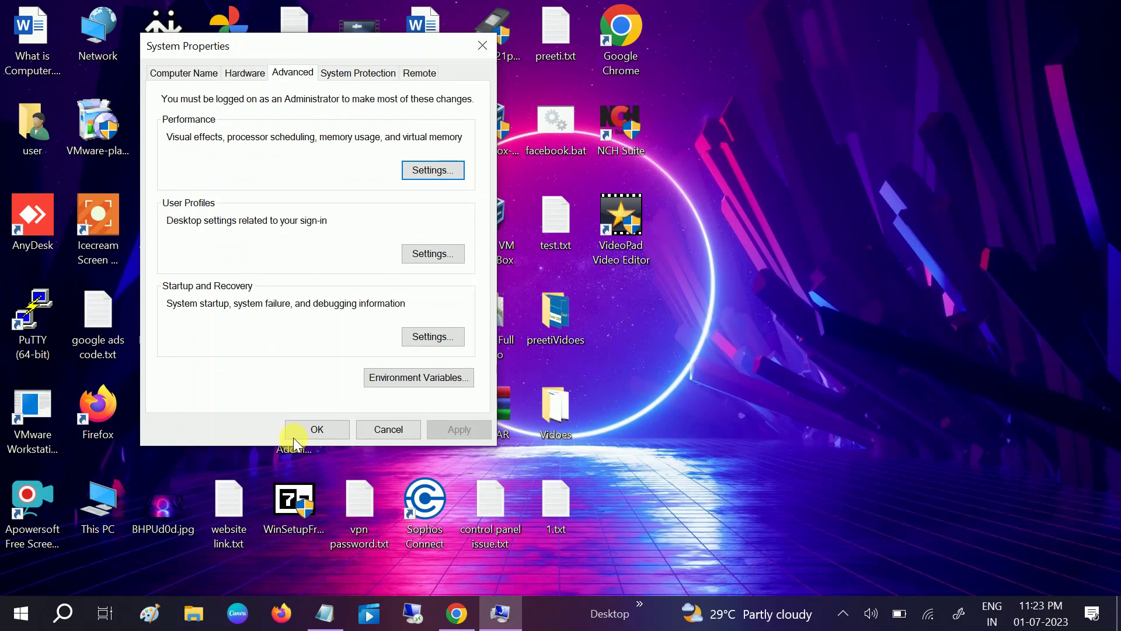
- Close System Properties and refresh the desktop
click(386, 432)
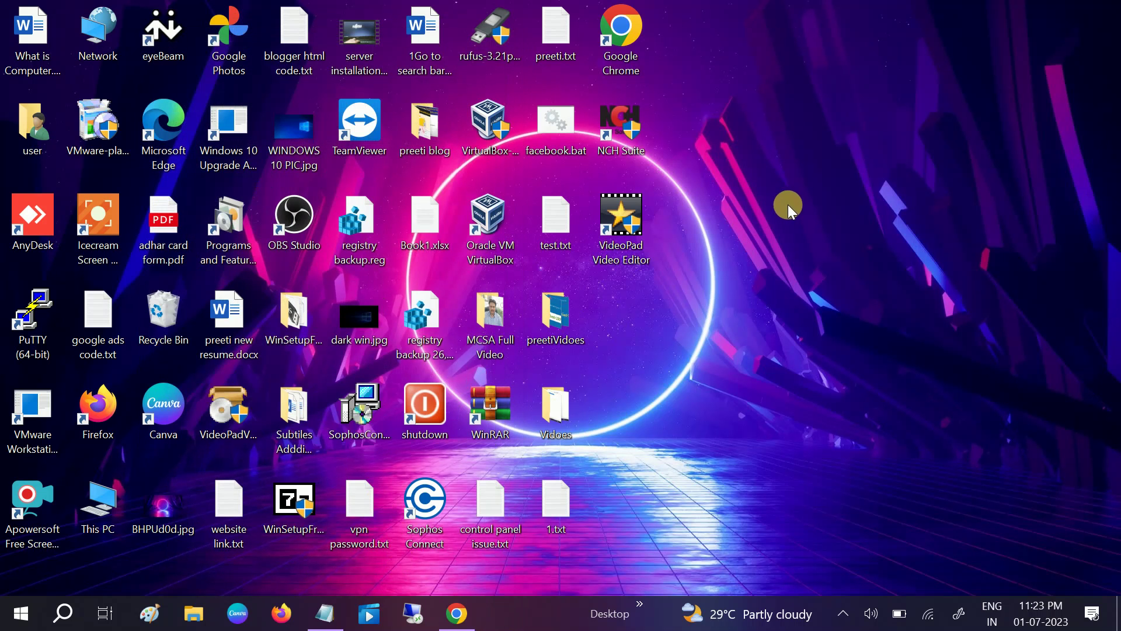
right_click(792, 201)
click(835, 254)
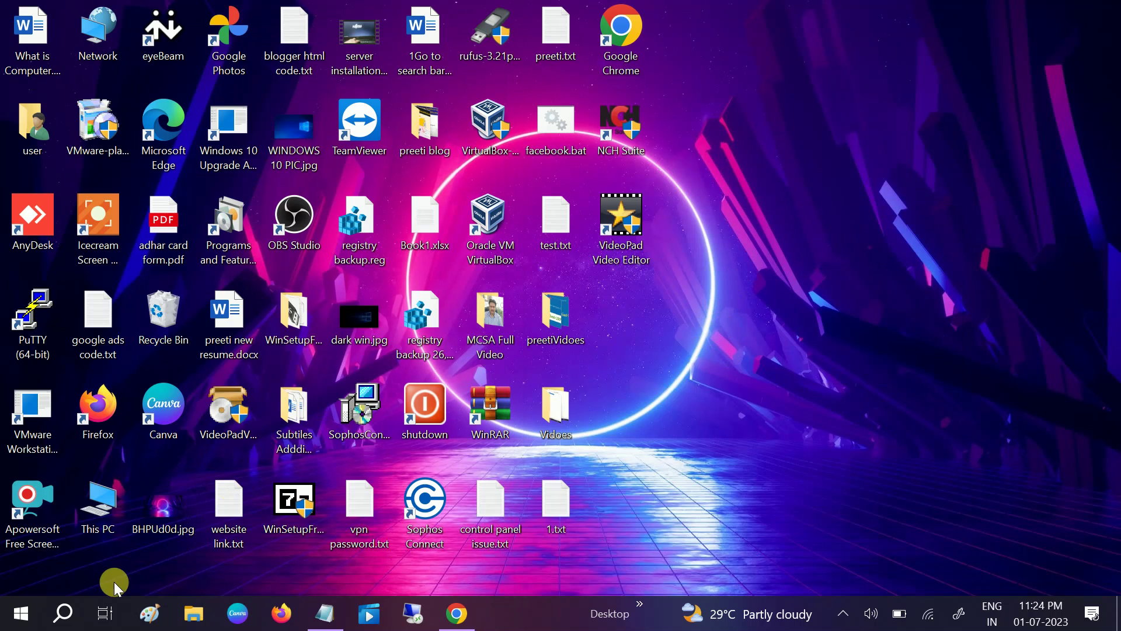
- Search for 'regi' and launch Registry Editor
click(62, 615)
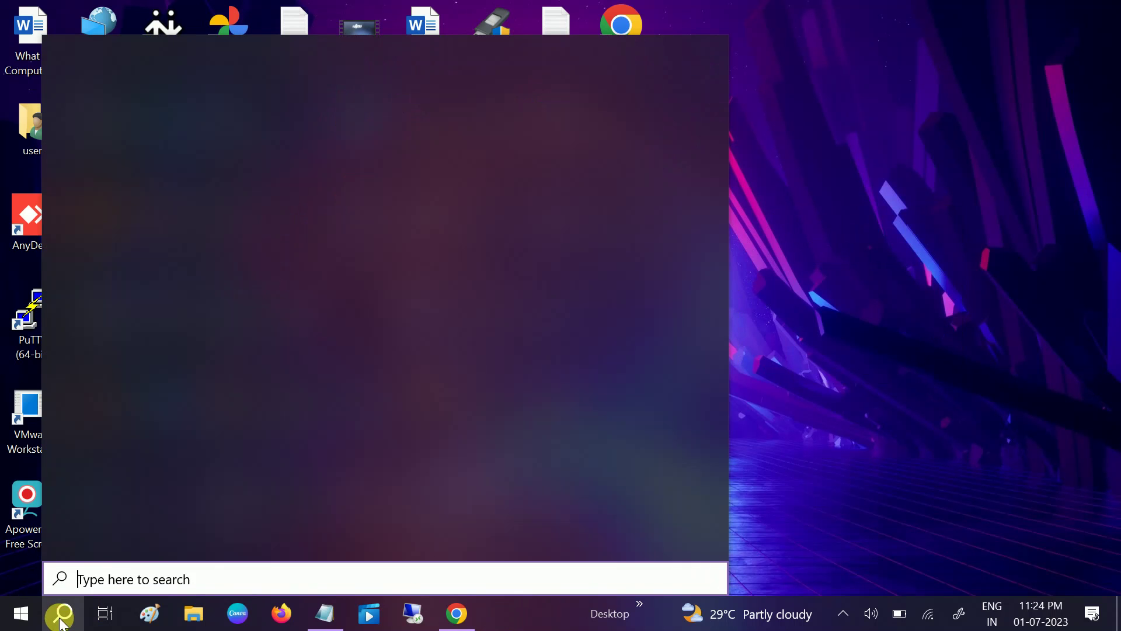
text(regi)
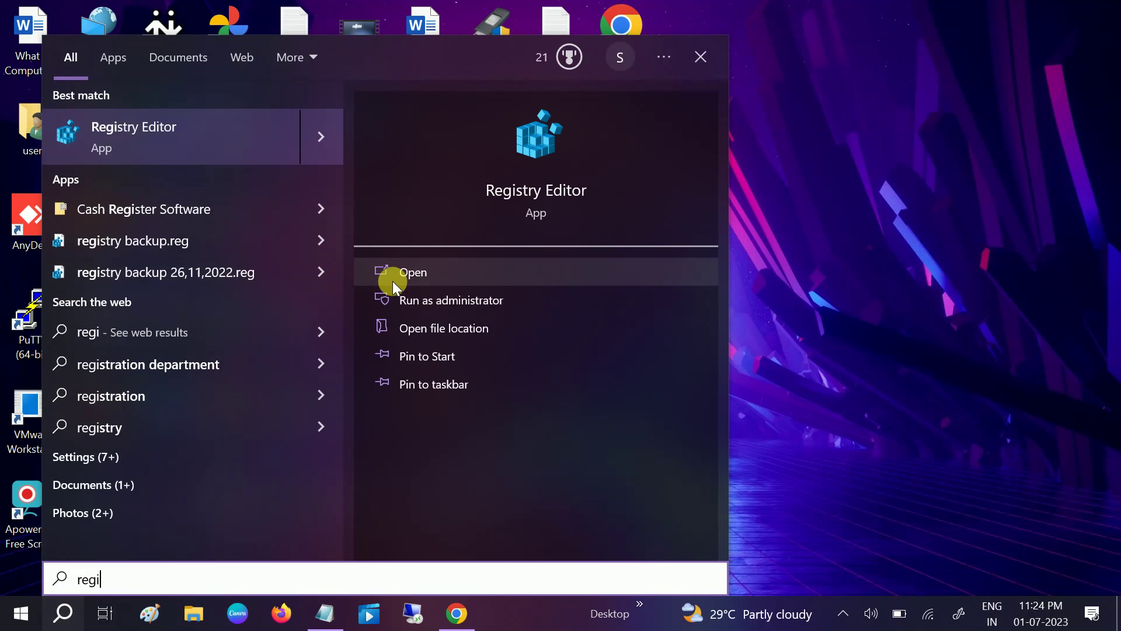
click(450, 301)
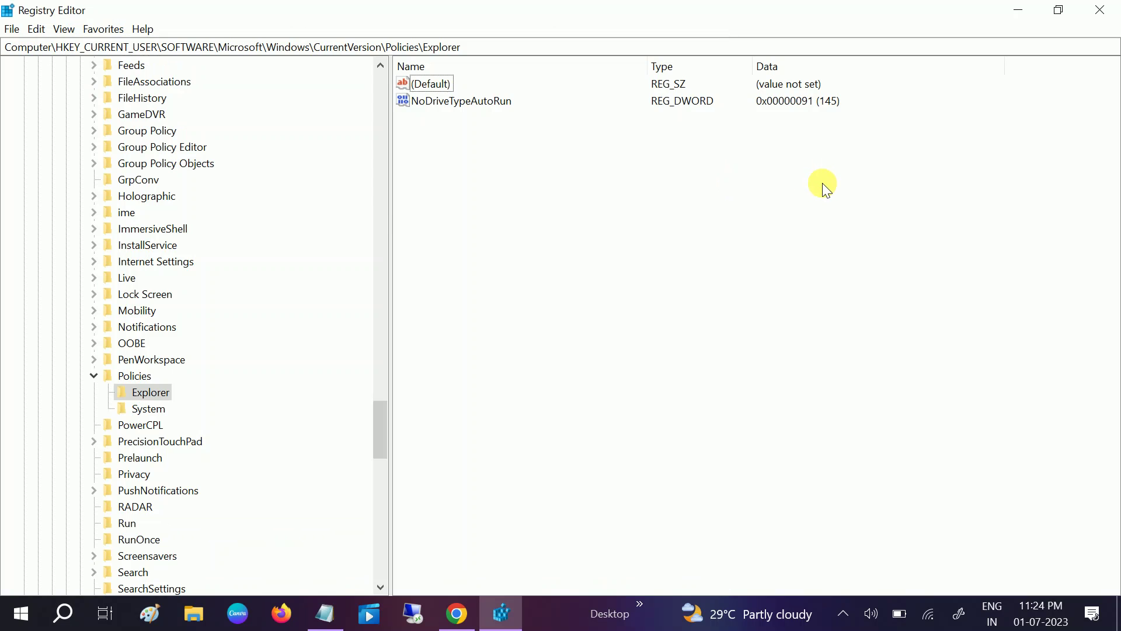
- Collapse the registry tree and paste the Session Manager\Memory Management path from the notes into the address bar
drag(377, 425, 376, 76)
click(37, 261)
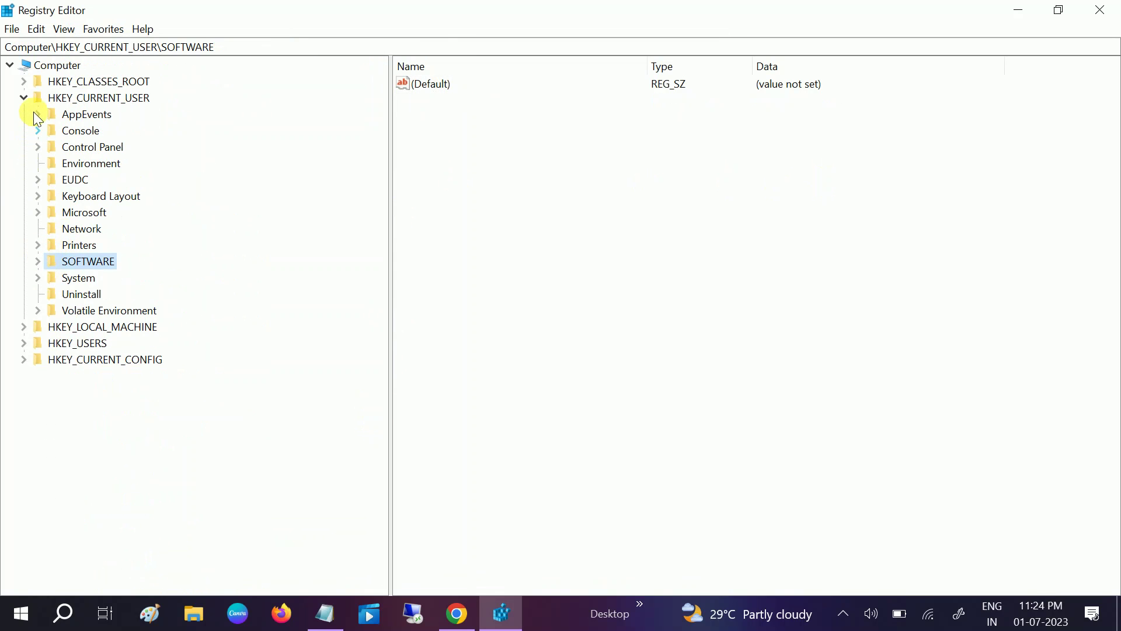
click(24, 97)
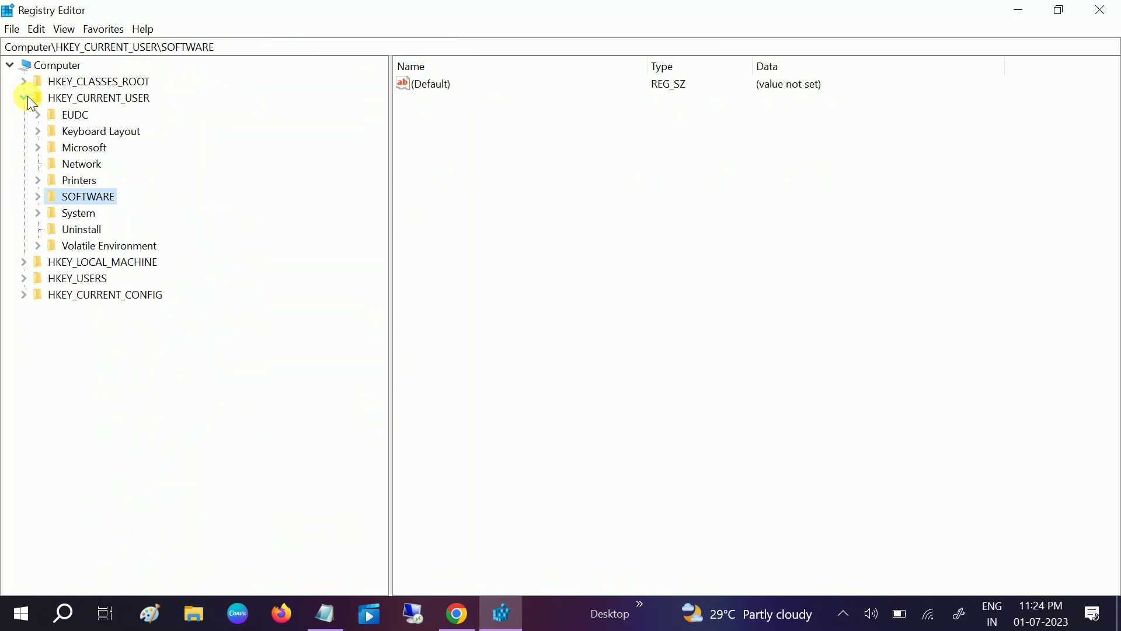
click(323, 611)
drag(911, 56, 10, 50)
key(ctrl+c)
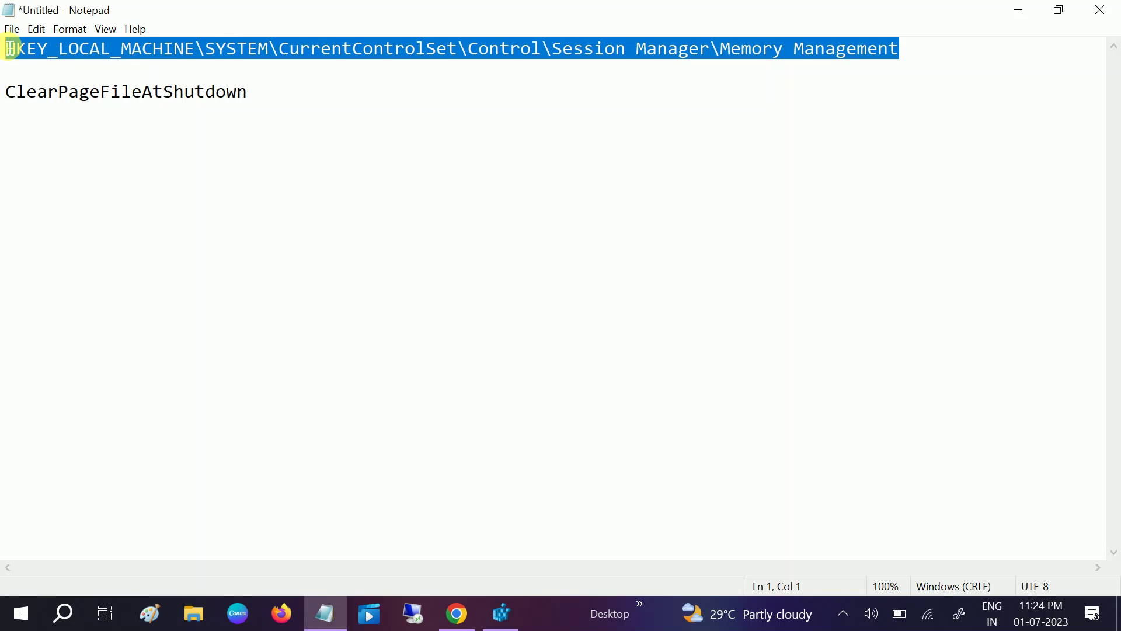
click(1016, 10)
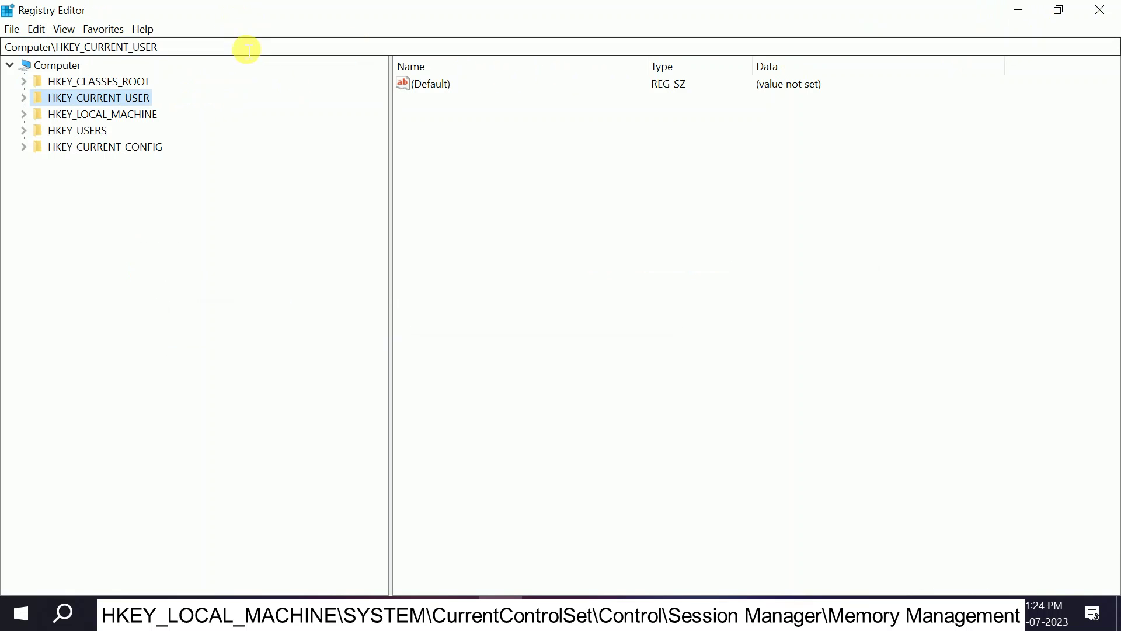
click(46, 50)
key(ctrl+a)
key(ctrl+v)
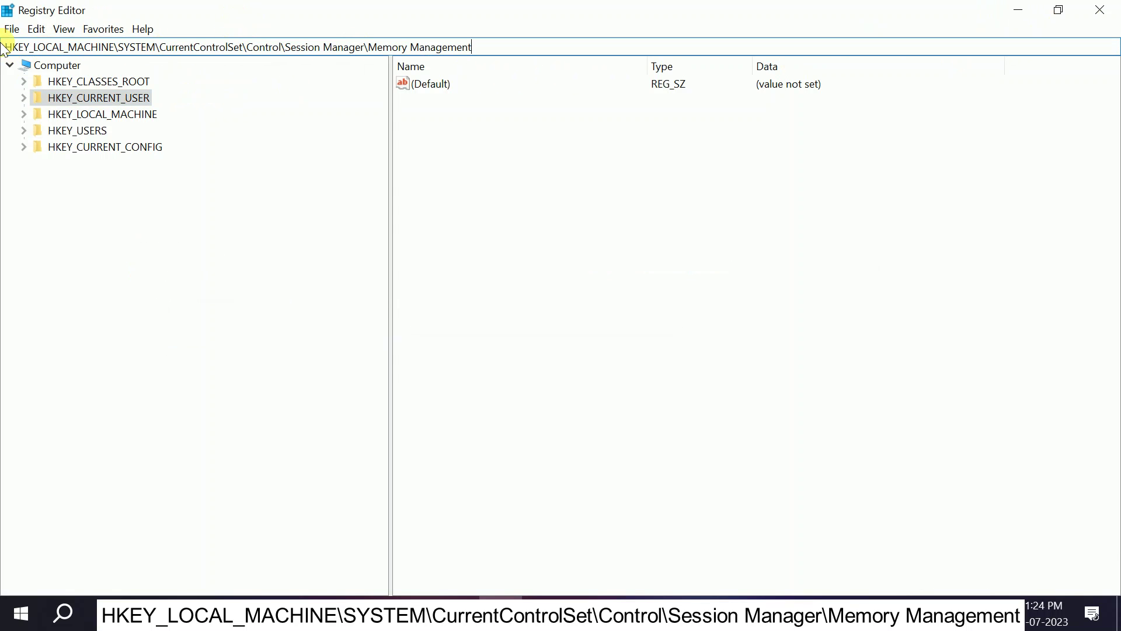
key(Return)
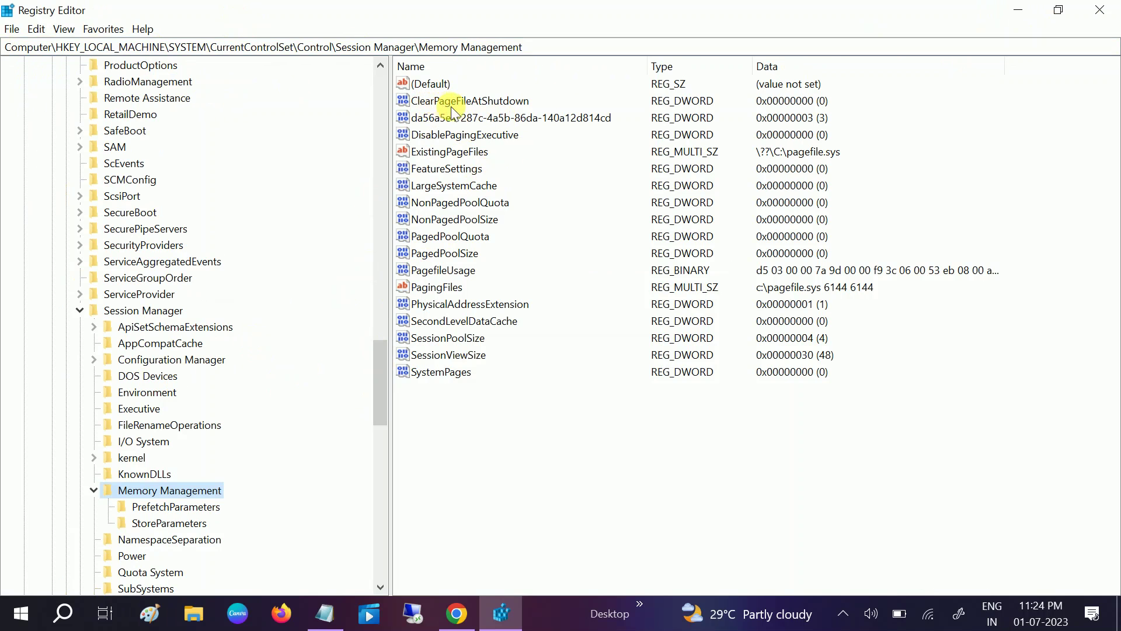
- Change ClearPageFileAtShutdown's value data to 1
double_click(506, 105)
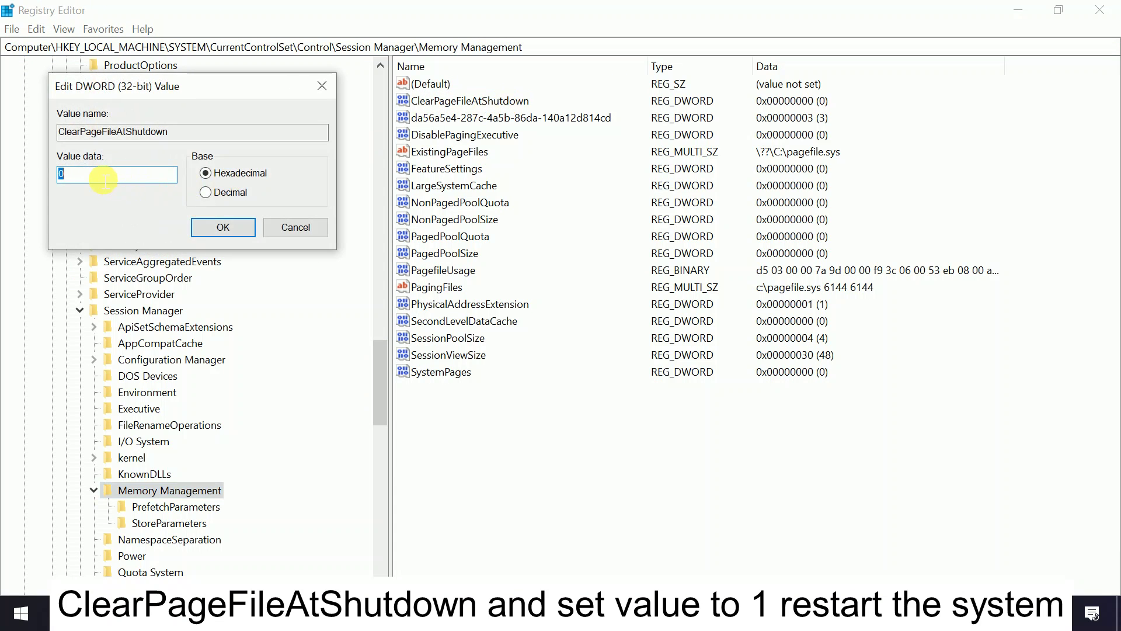
text(1)
click(224, 227)
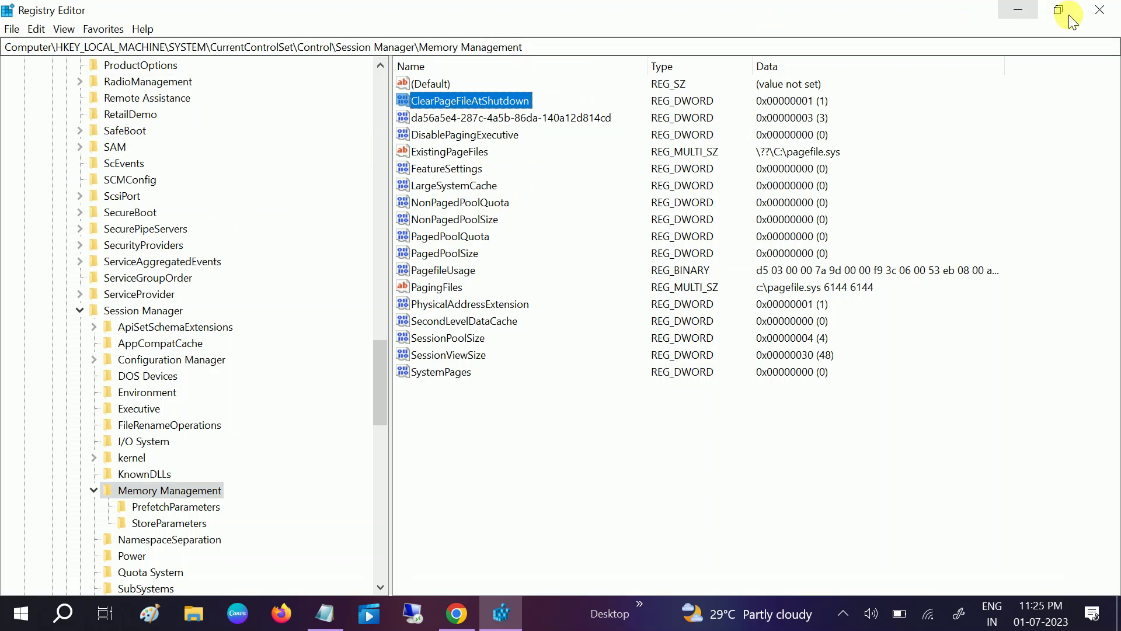
- Close Registry Editor and refresh the desktop
click(1100, 10)
right_click(771, 168)
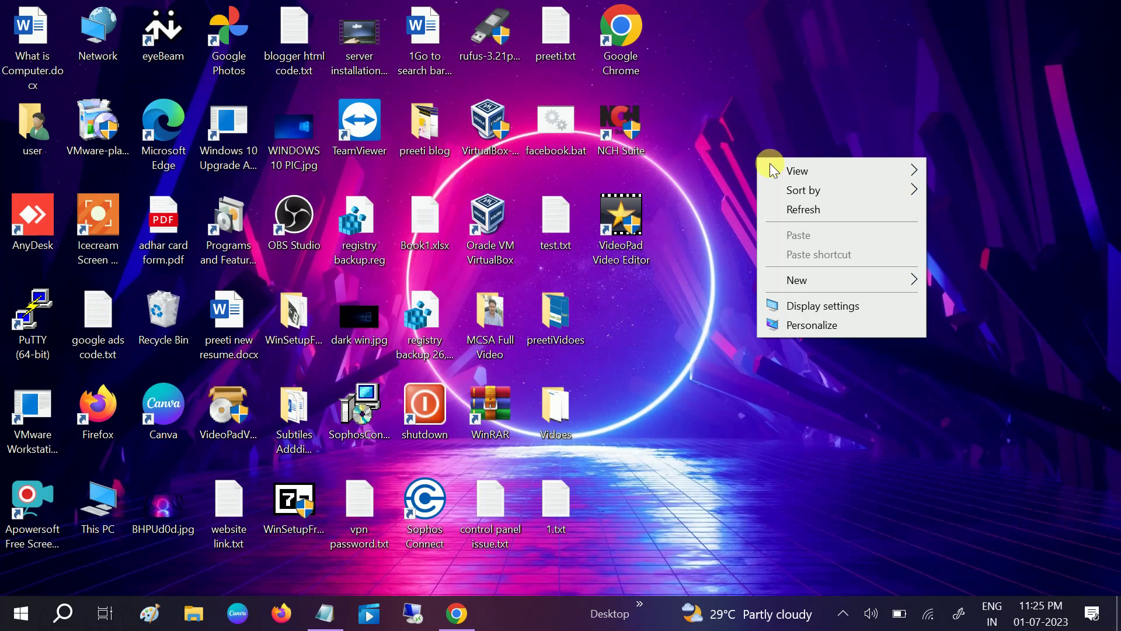
click(787, 208)
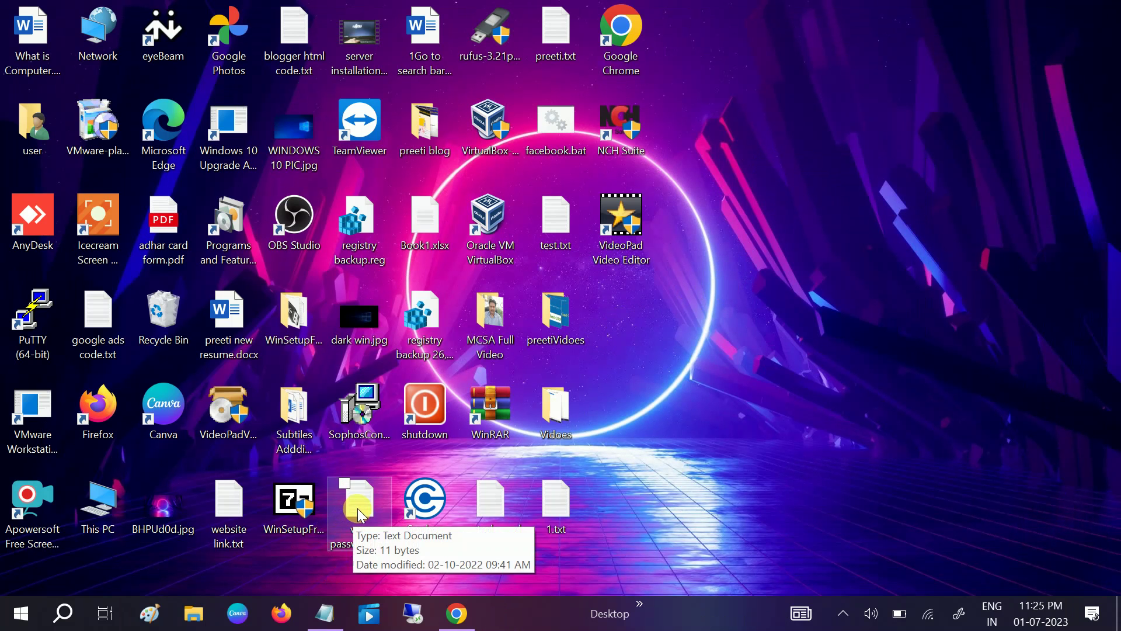
- Launch Chrome maximized, search Google for 'hp driver download', and open the HP Customer Support result
click(644, 43)
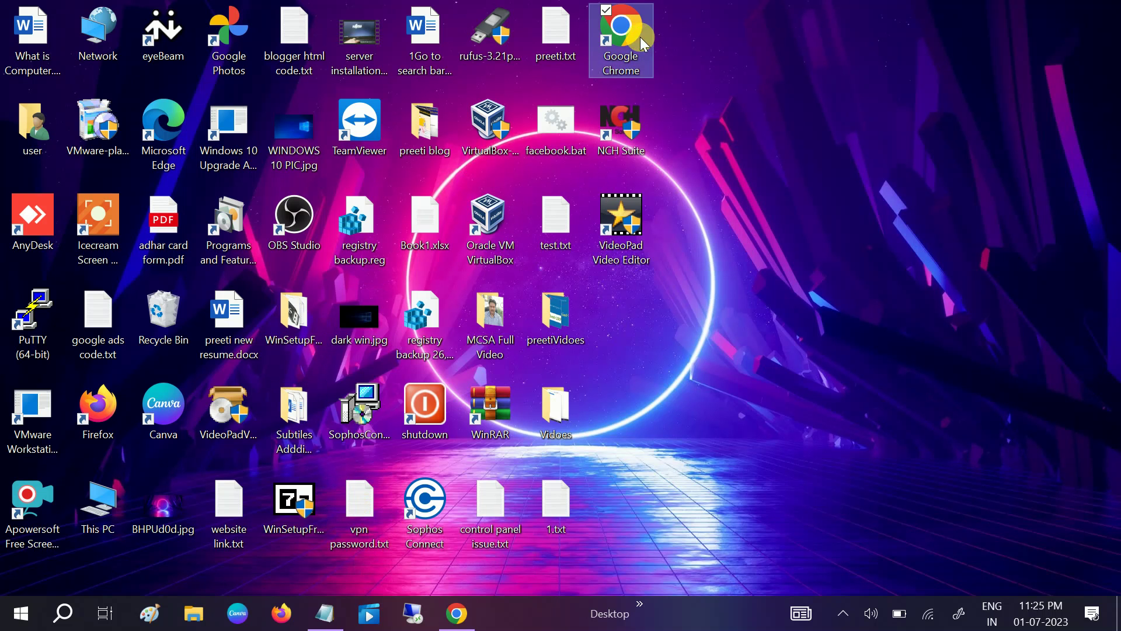
double_click(644, 44)
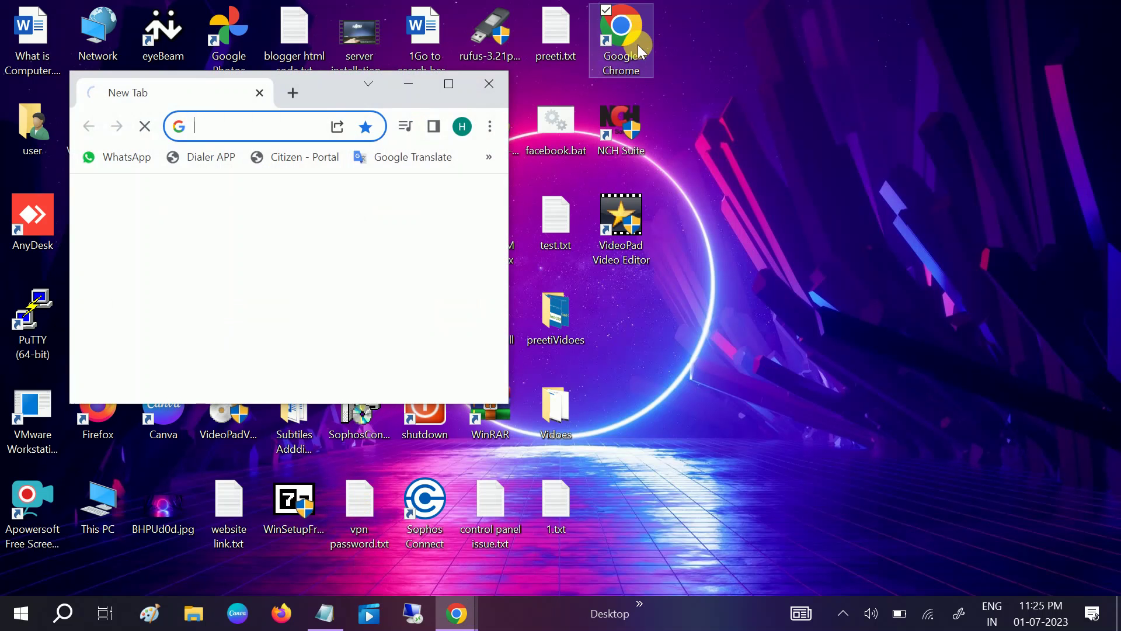
click(459, 82)
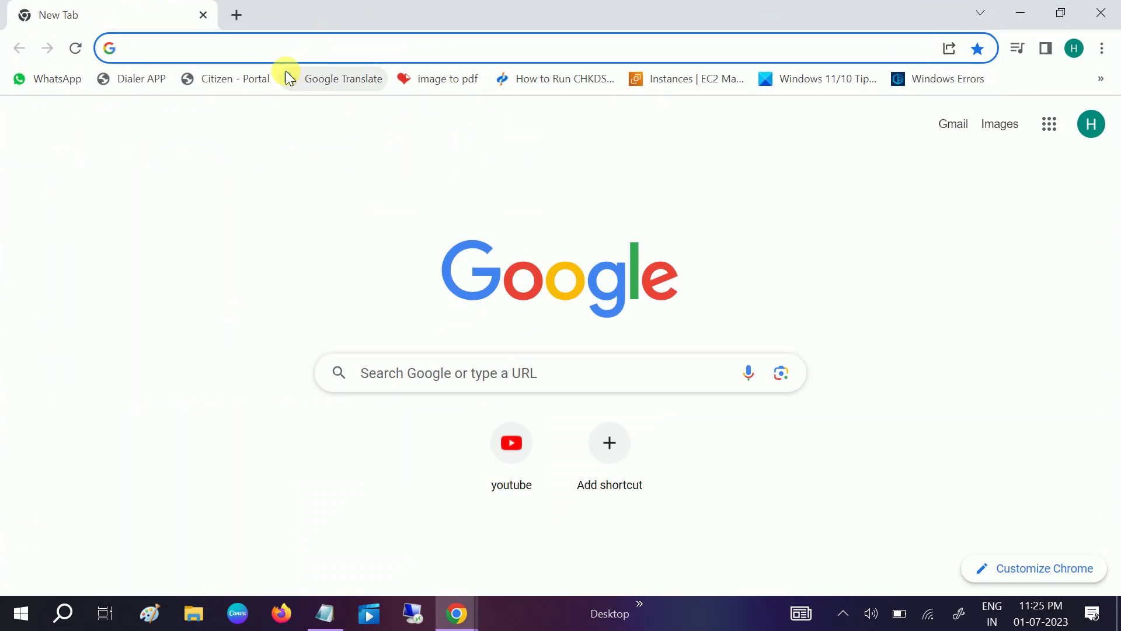
text(hp)
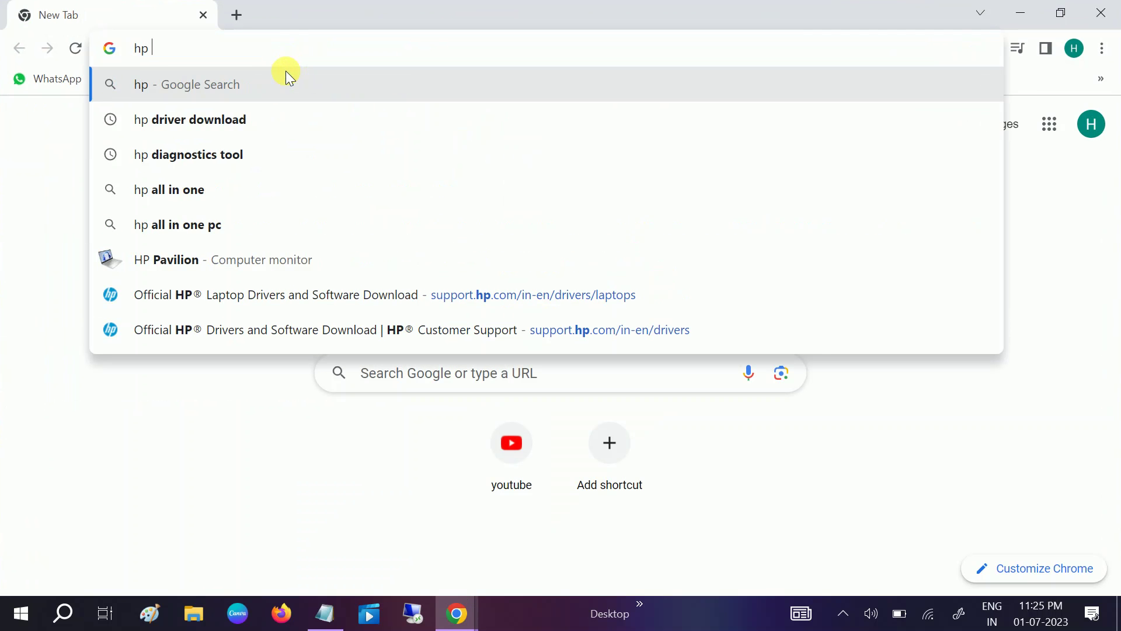
key(Down)
key(Return)
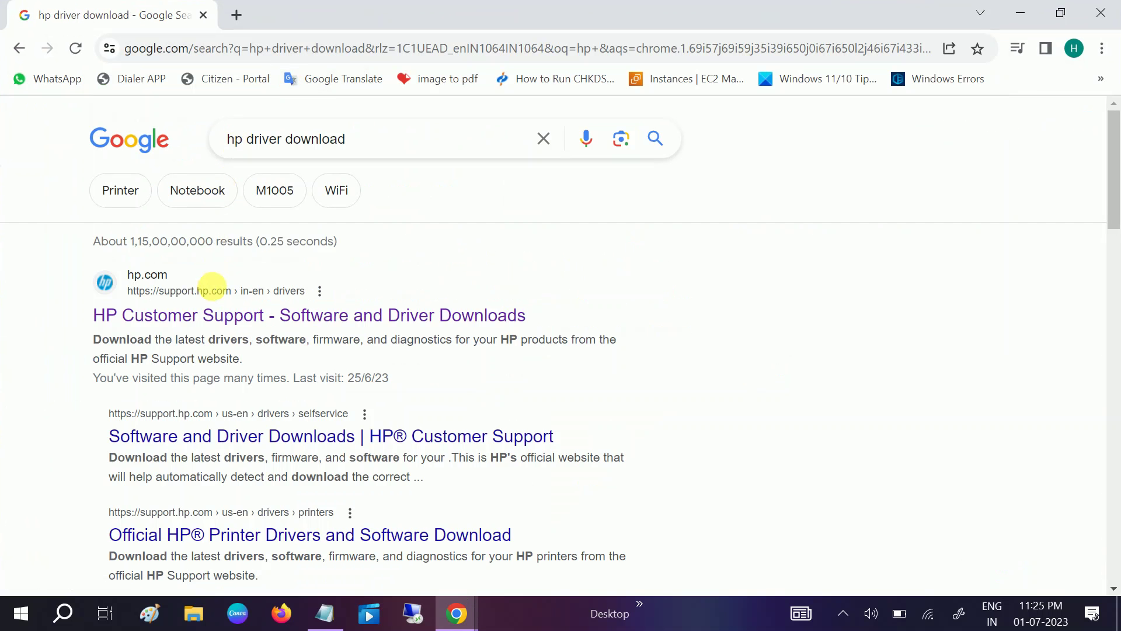
click(215, 313)
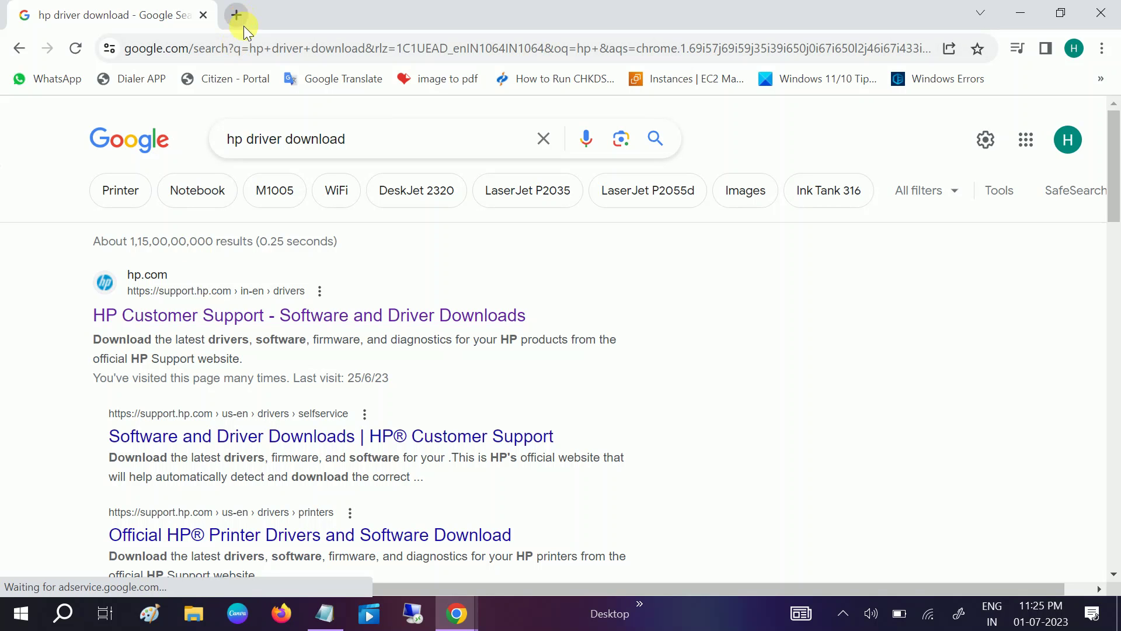
click(193, 320)
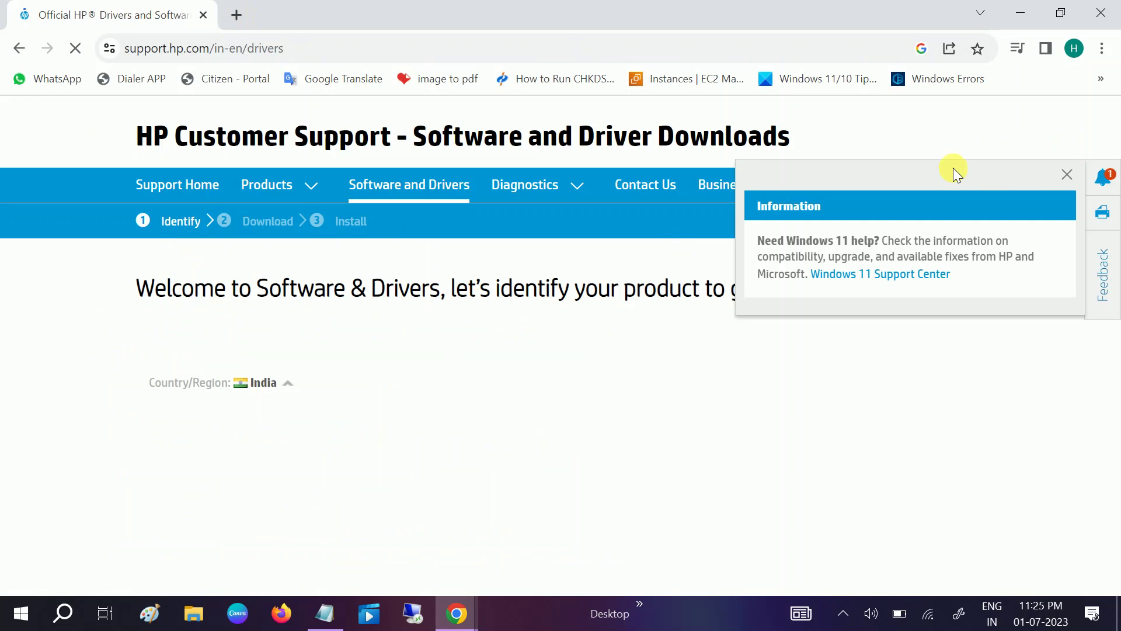
- Choose Laptop as the product type, select the serial-number field, and search Windows for cmd
scroll(385, 412, down, 2)
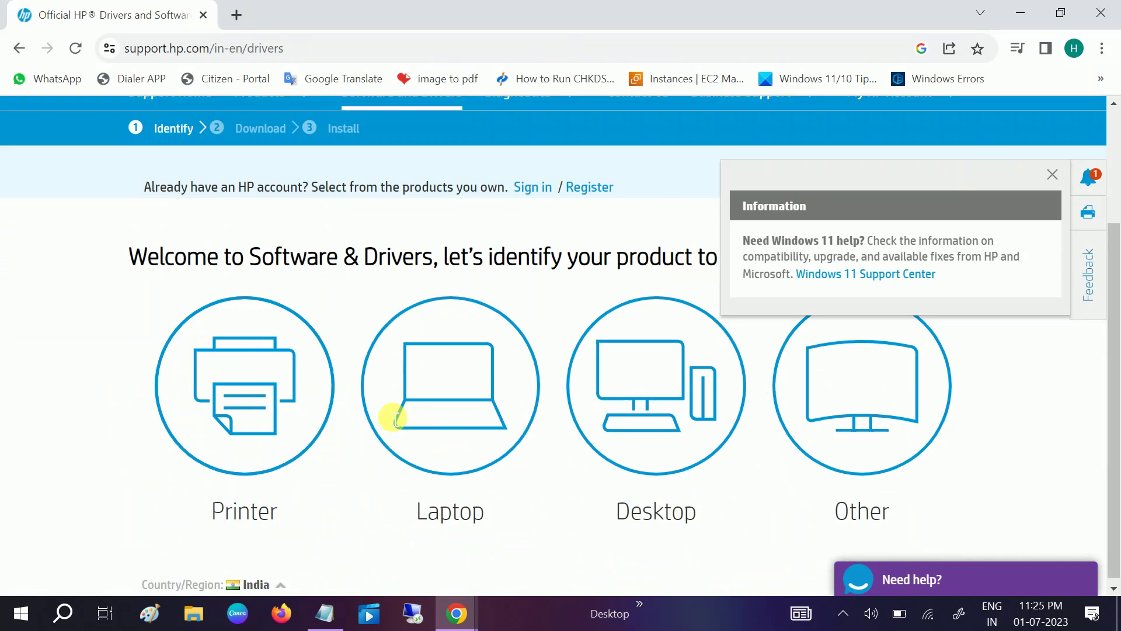
click(461, 431)
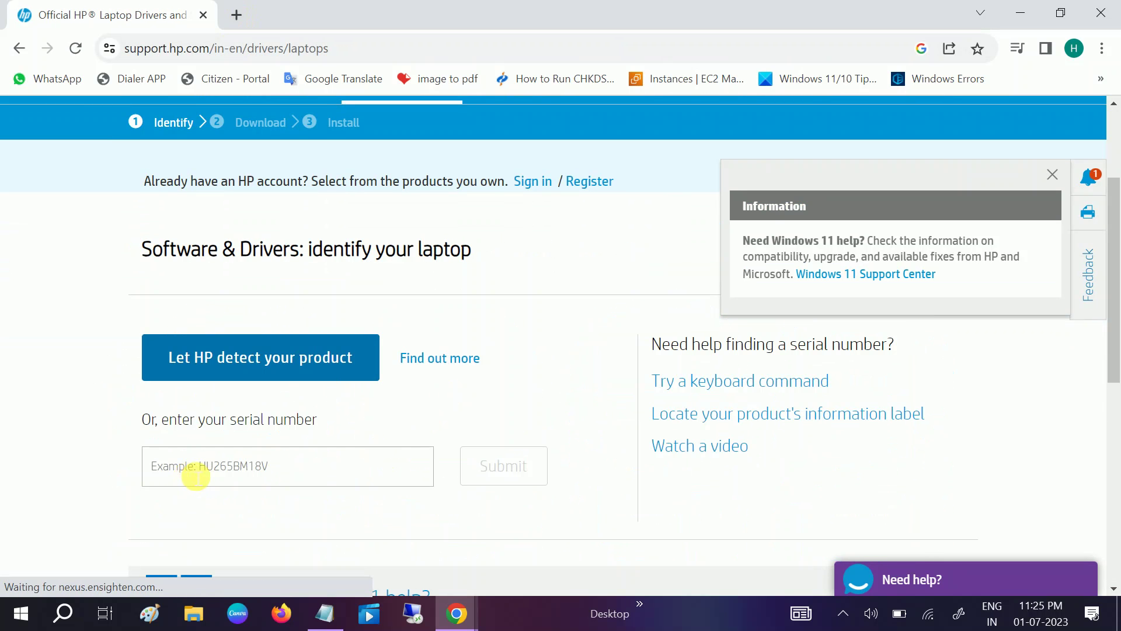
click(213, 474)
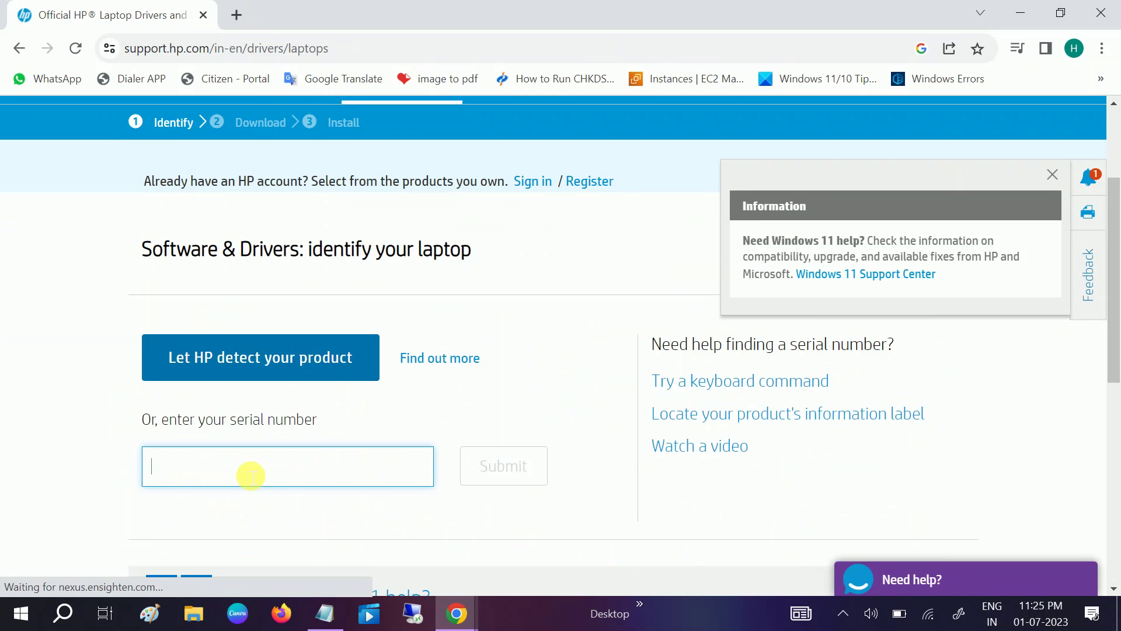
click(62, 612)
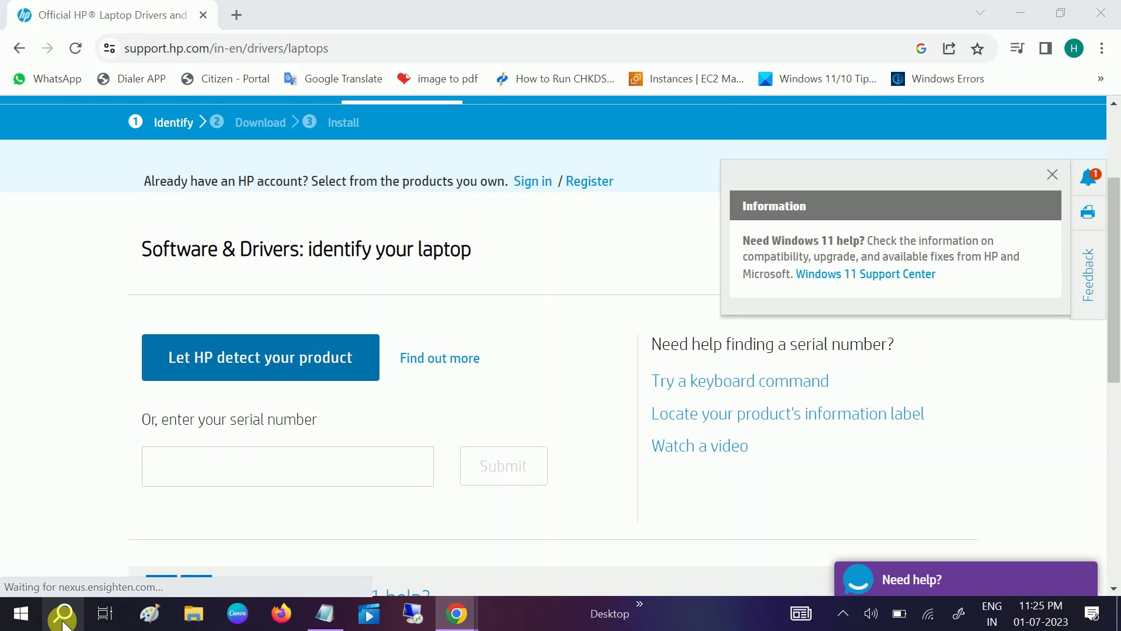
text(cmd)
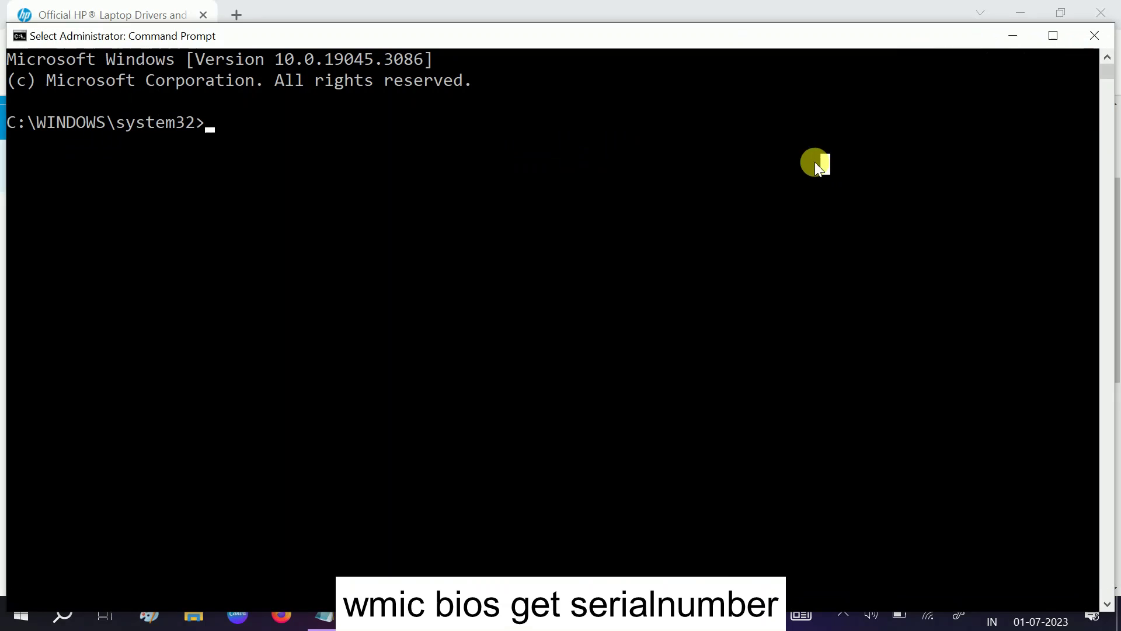
- Restore the administrator Command Prompt window and enter 'wmic bios get serialnumber'
drag(678, 43, 724, 162)
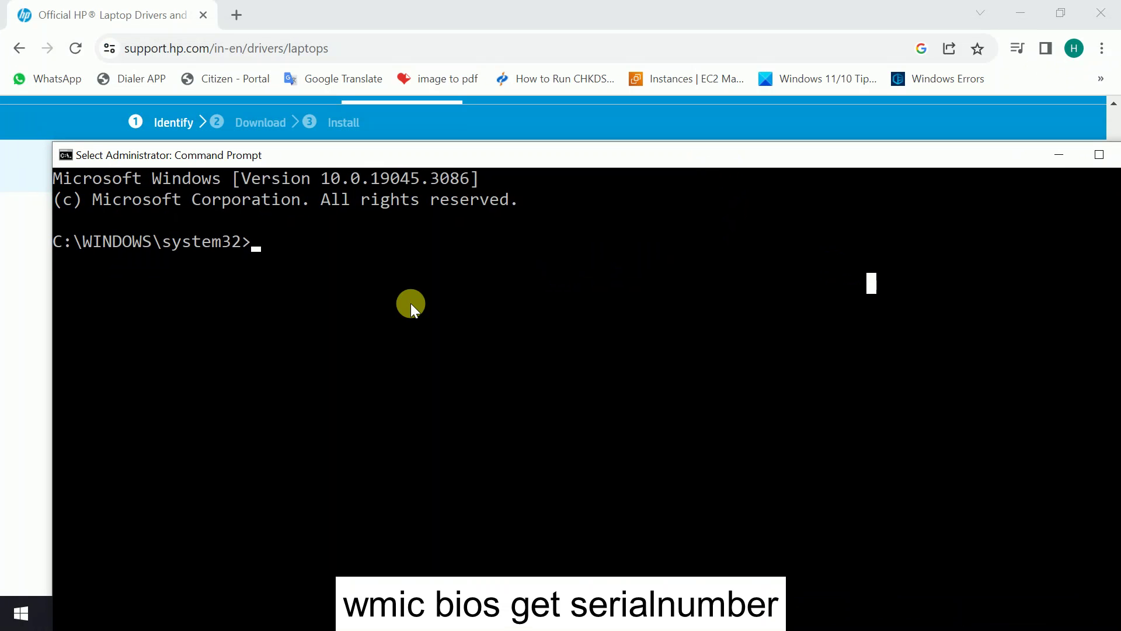
text(wmic bios )
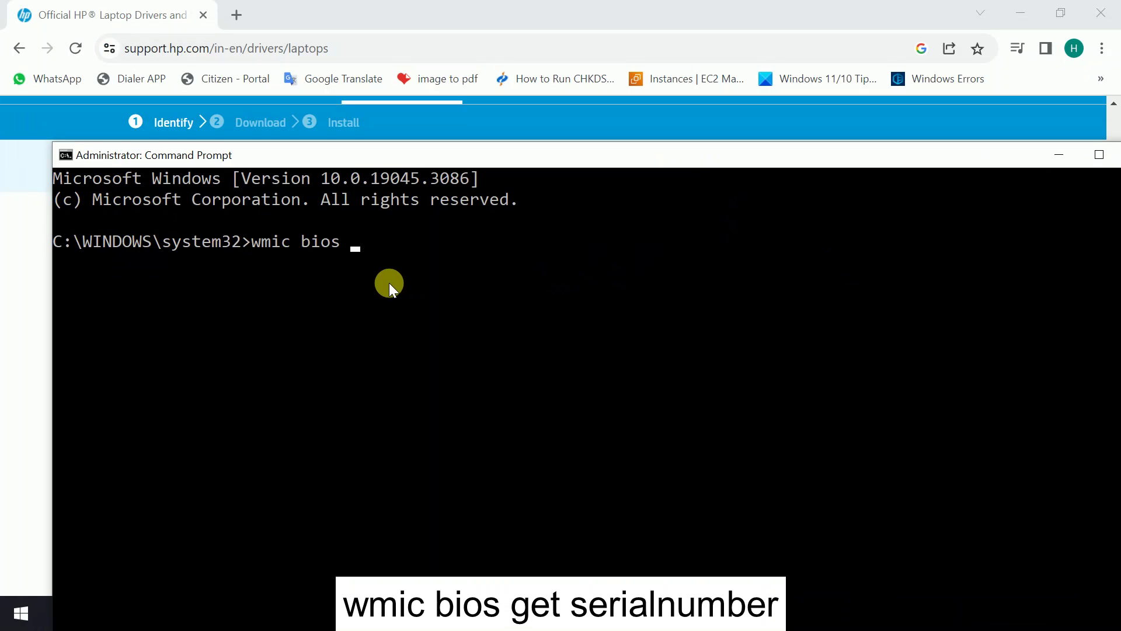
text(get serialnumber)
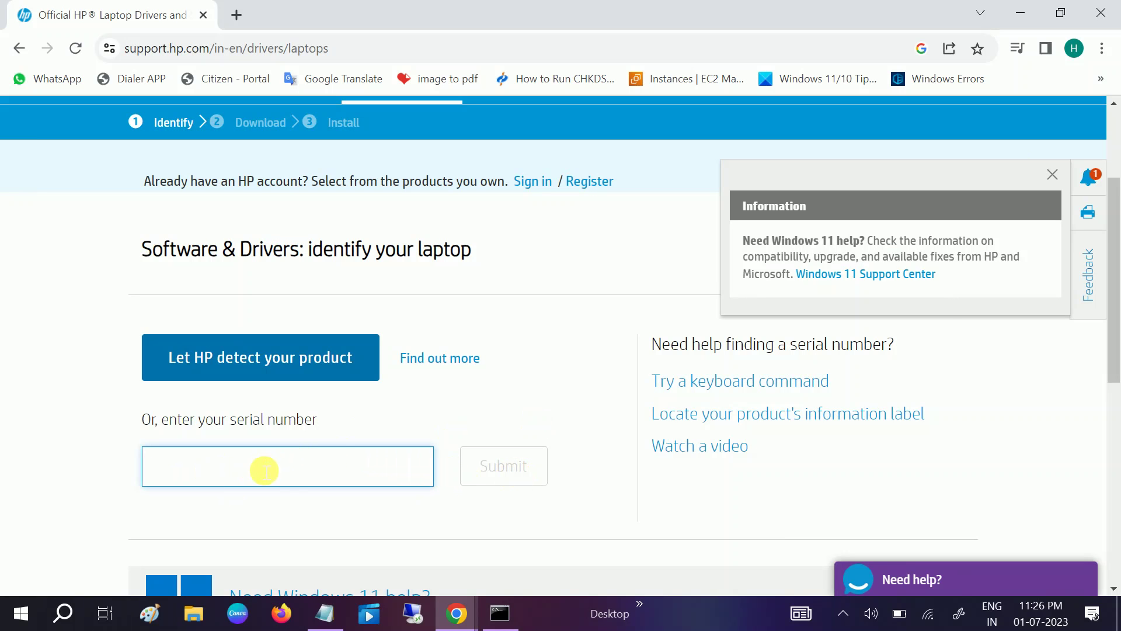
- Submit the serial and select Windows 10 (64-bit) to list the HP Pavilion x360 - 13-u131tu drivers
key(Return)
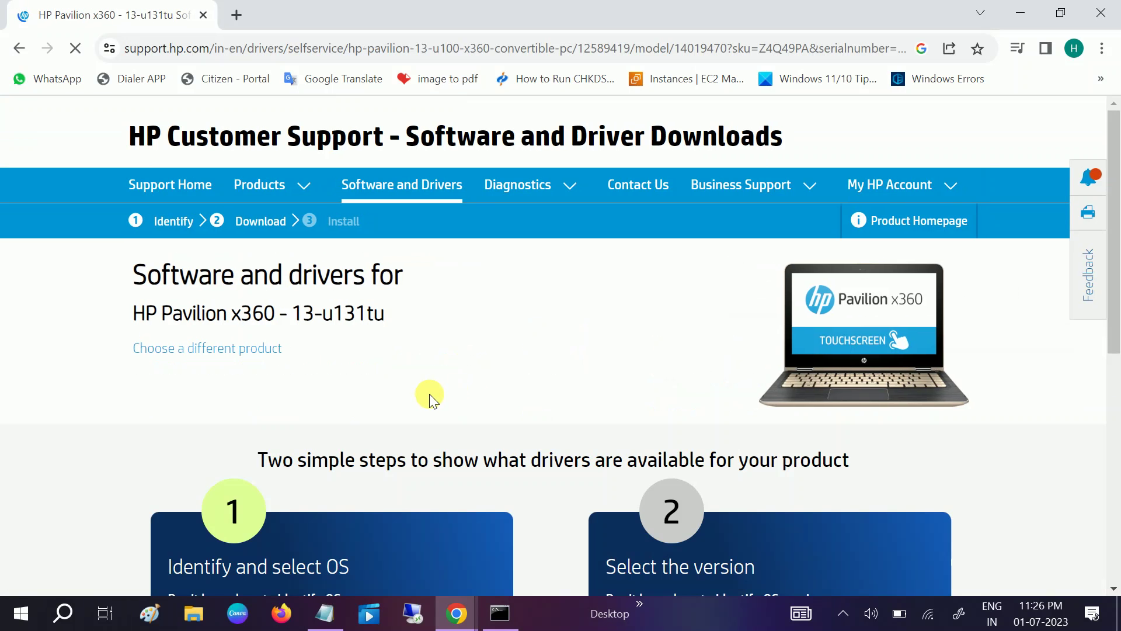
scroll(429, 393, down, 6)
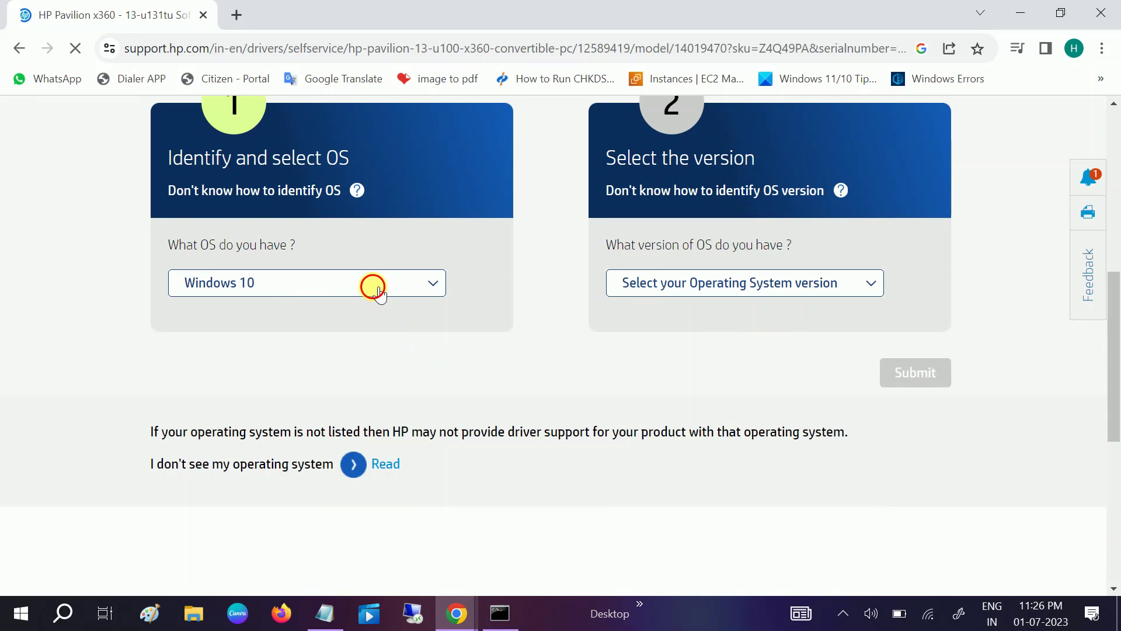
click(371, 283)
click(666, 288)
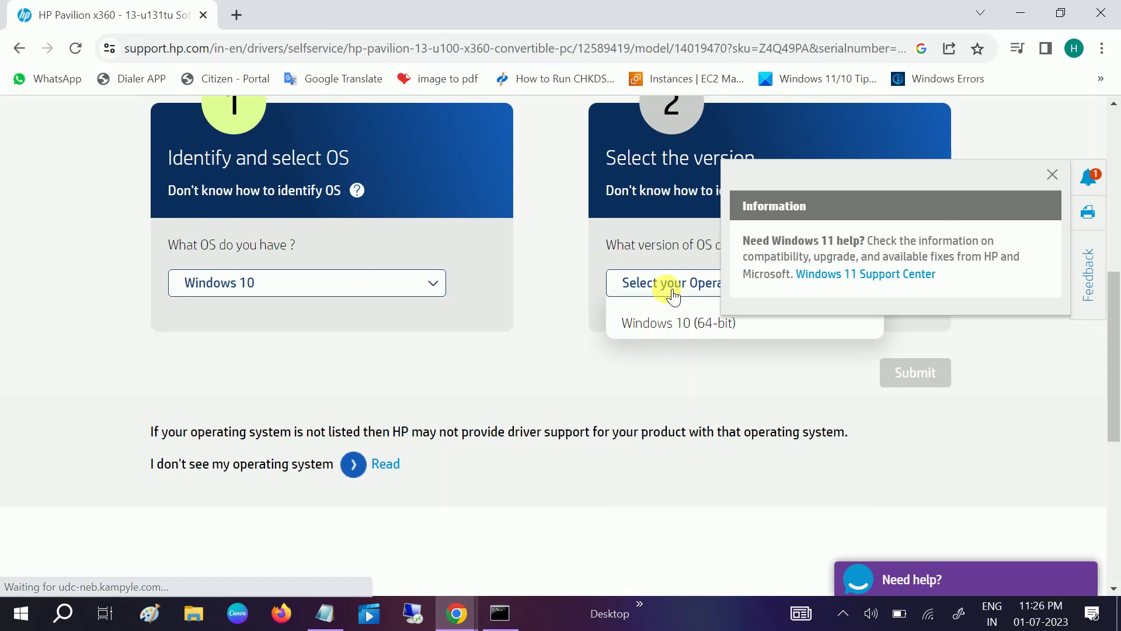
click(671, 323)
click(1054, 175)
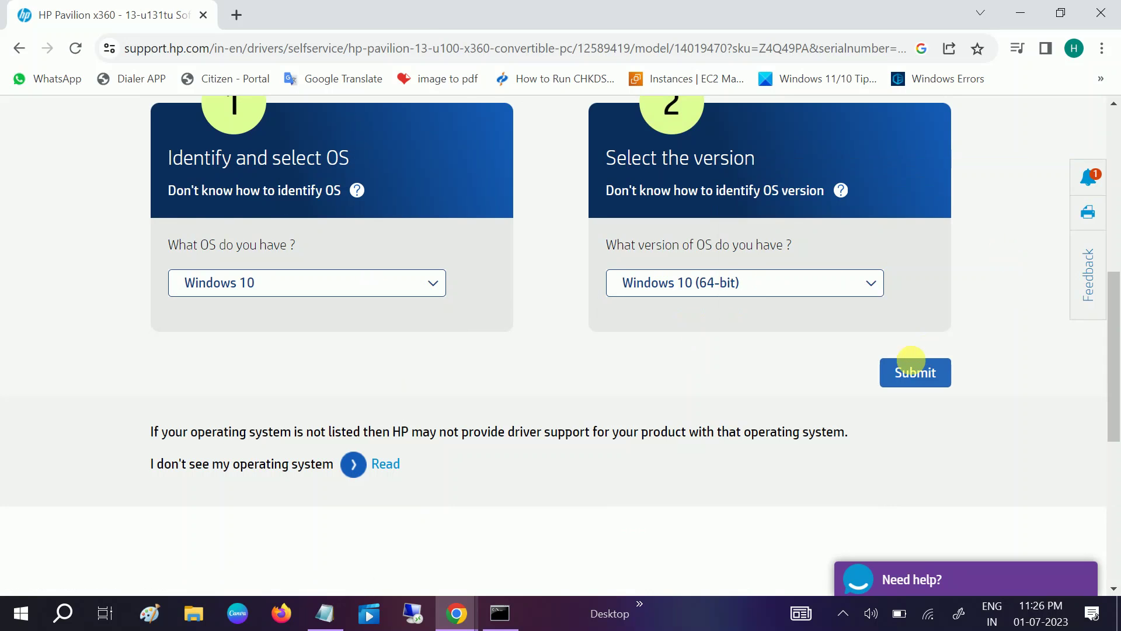
click(914, 372)
scroll(562, 377, down, 6)
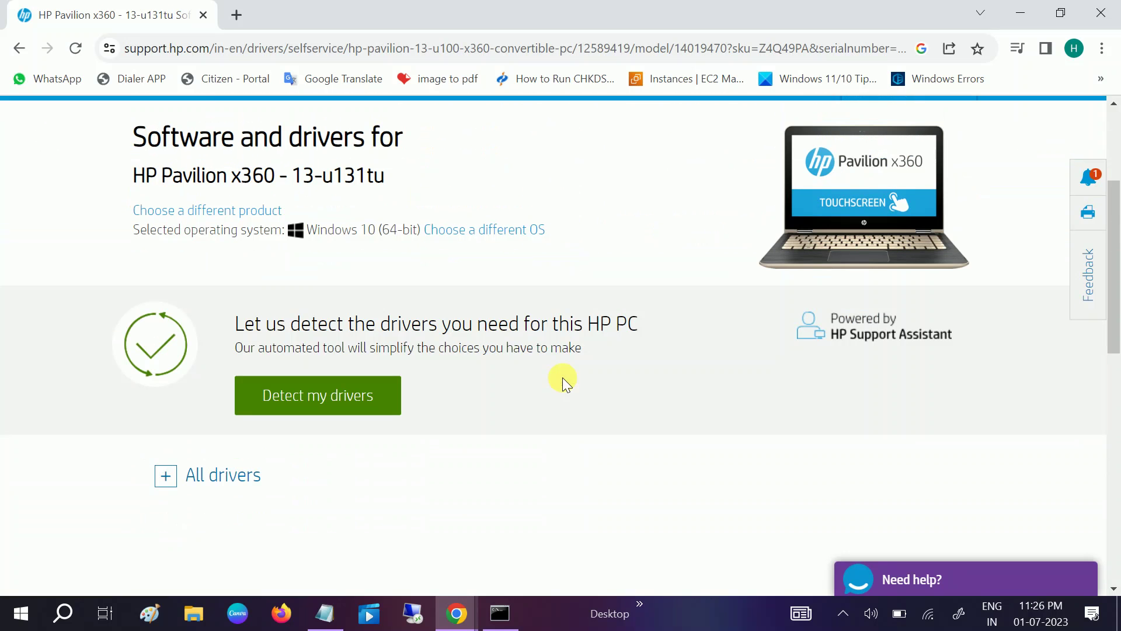
- Expand All drivers and BIOS, then manually download the BIOS Update F.40 as sp111597 (1).exe
click(165, 475)
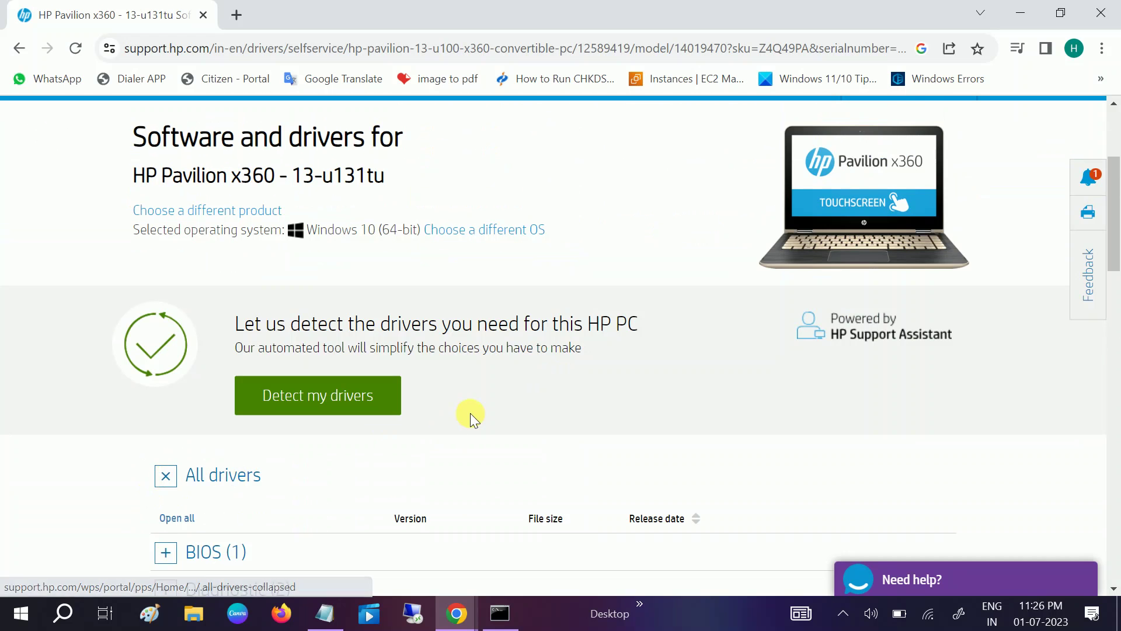
scroll(470, 415, down, 3)
click(170, 350)
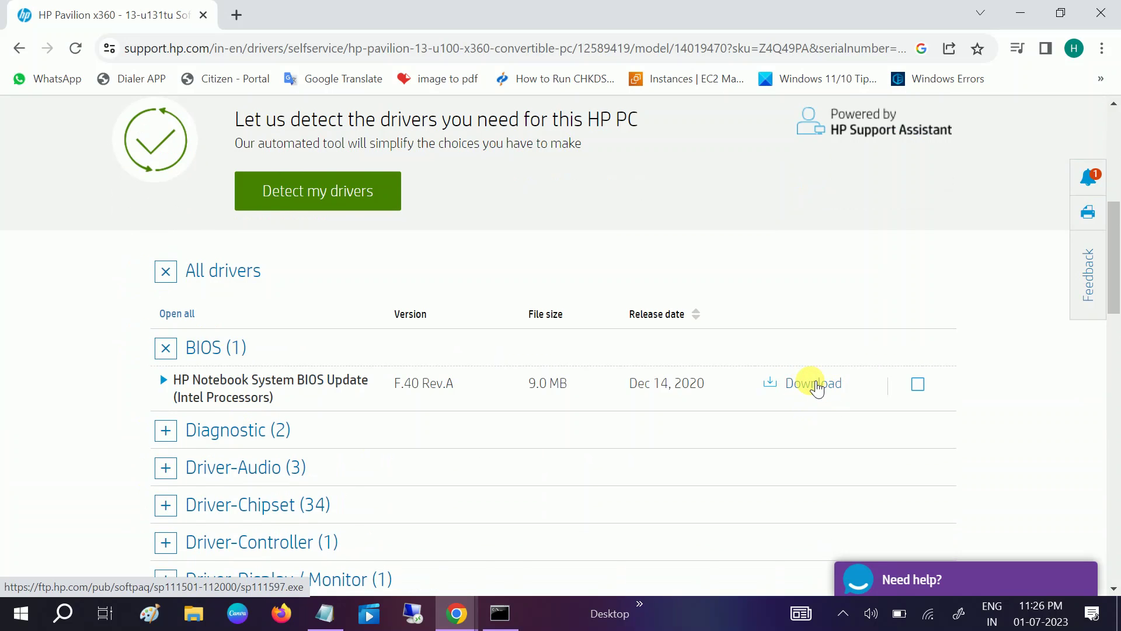
click(815, 386)
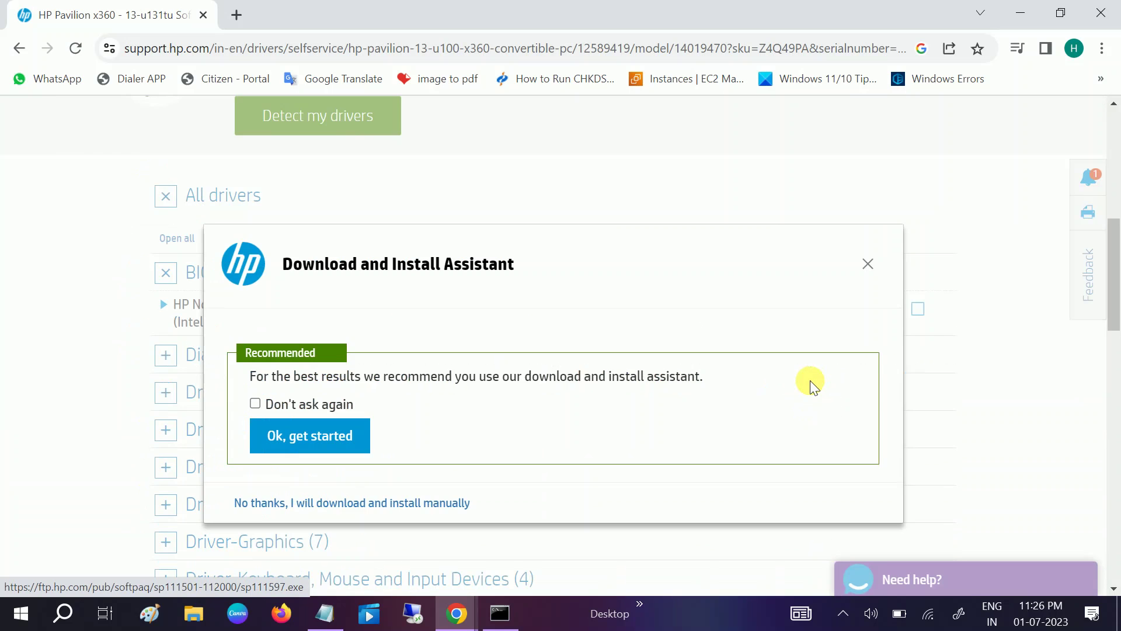
click(309, 512)
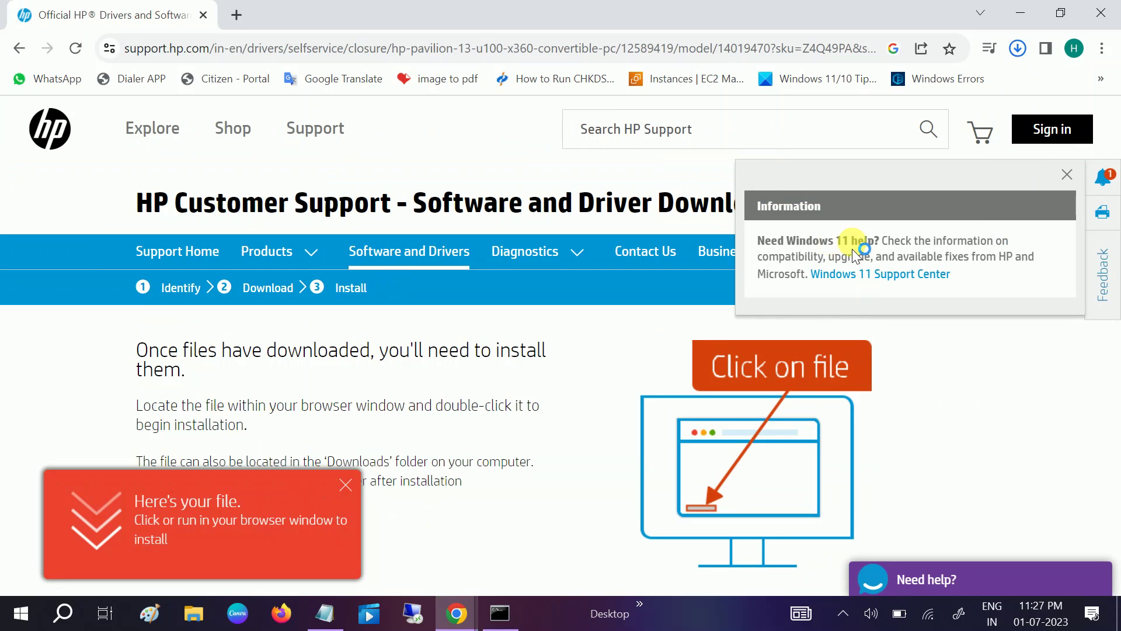
click(1018, 50)
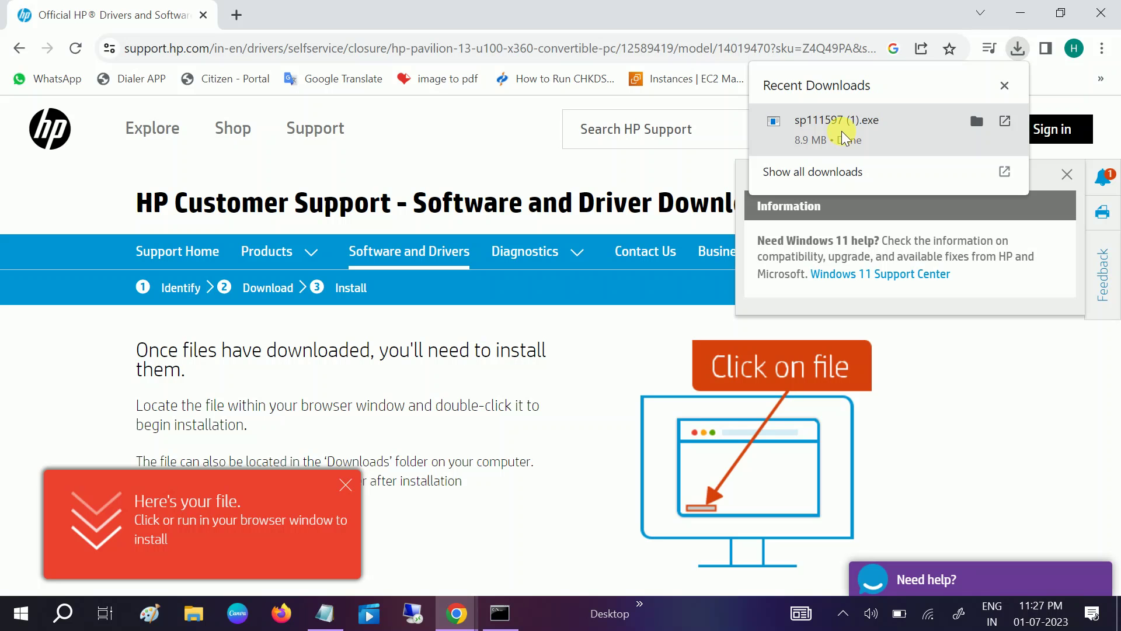
- Run sp111597 (1).exe, accept the licence, extract to c:\SWSetup\SP111597, then minimize Explorer and Chrome
click(981, 123)
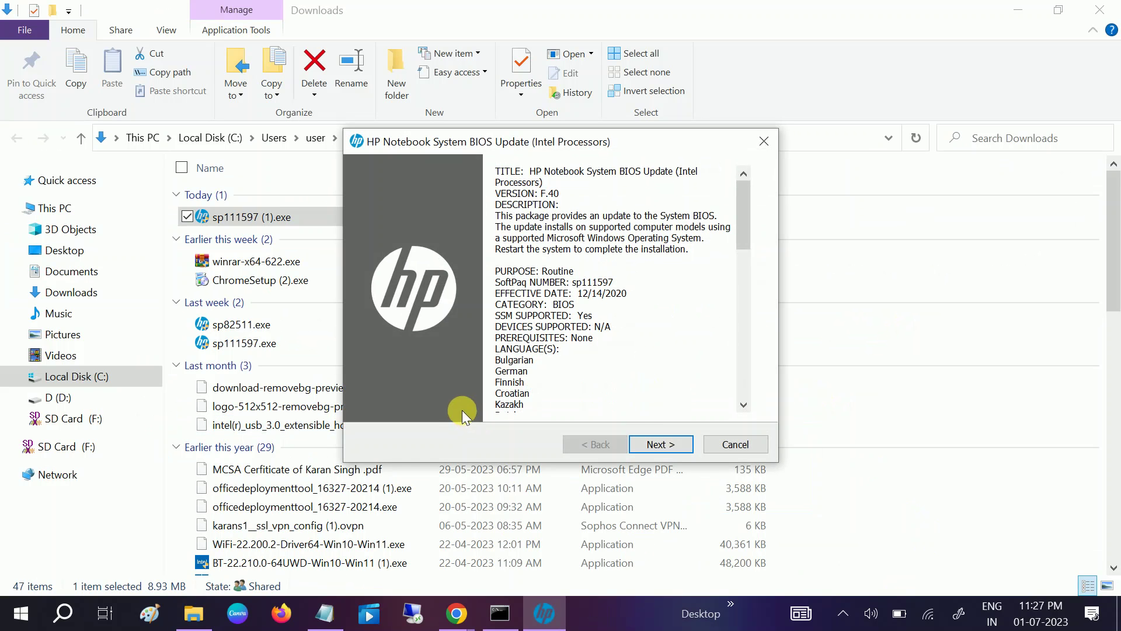
click(657, 444)
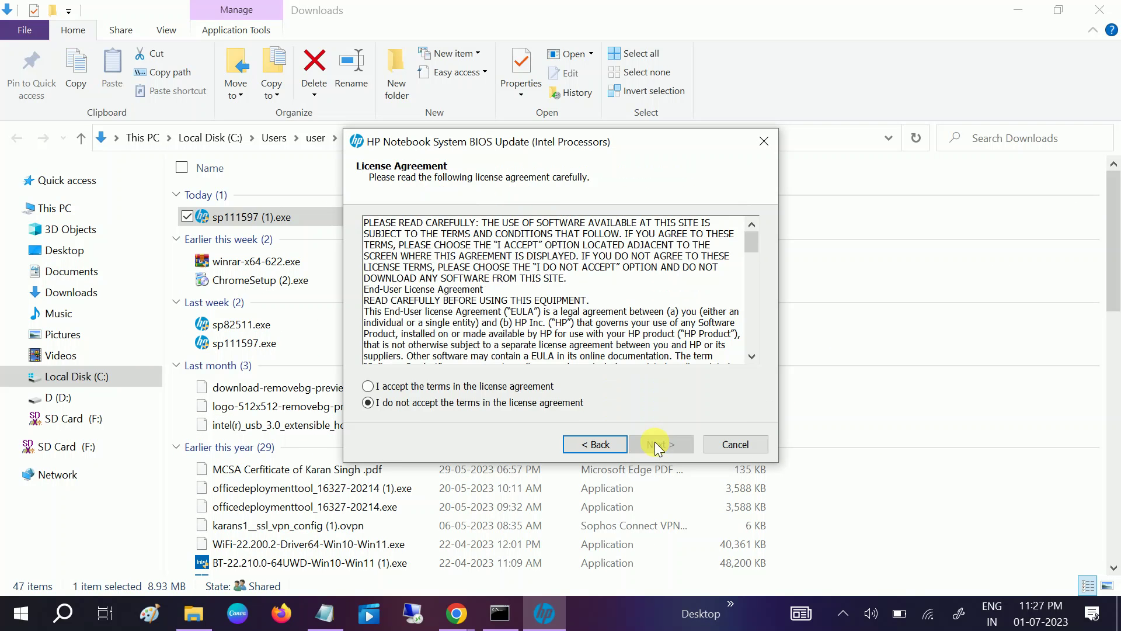
click(404, 387)
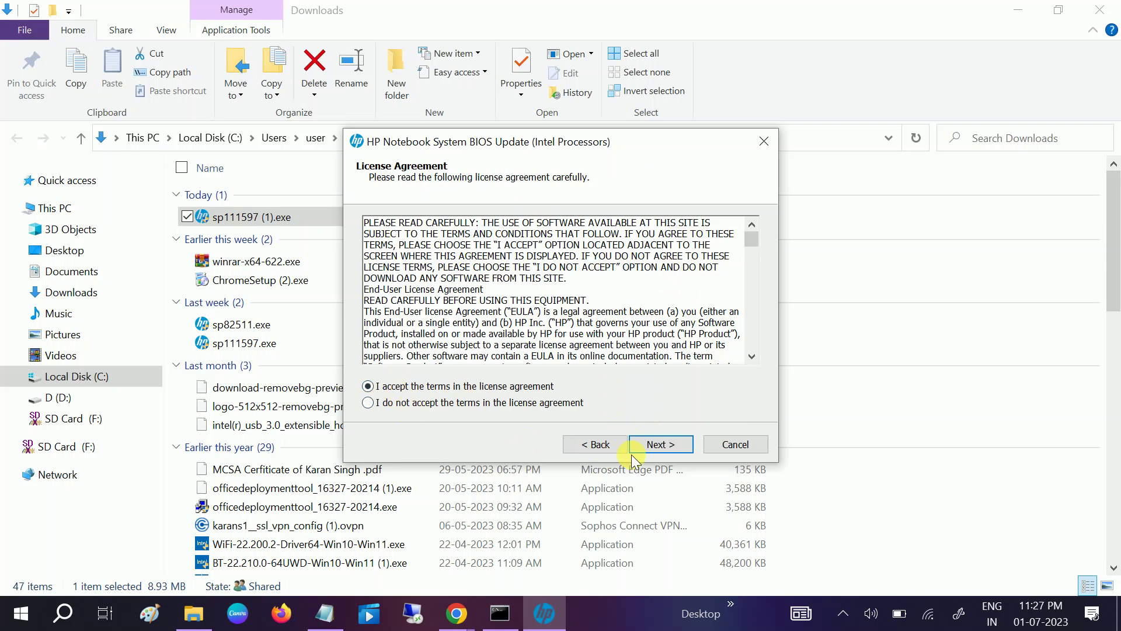
click(660, 445)
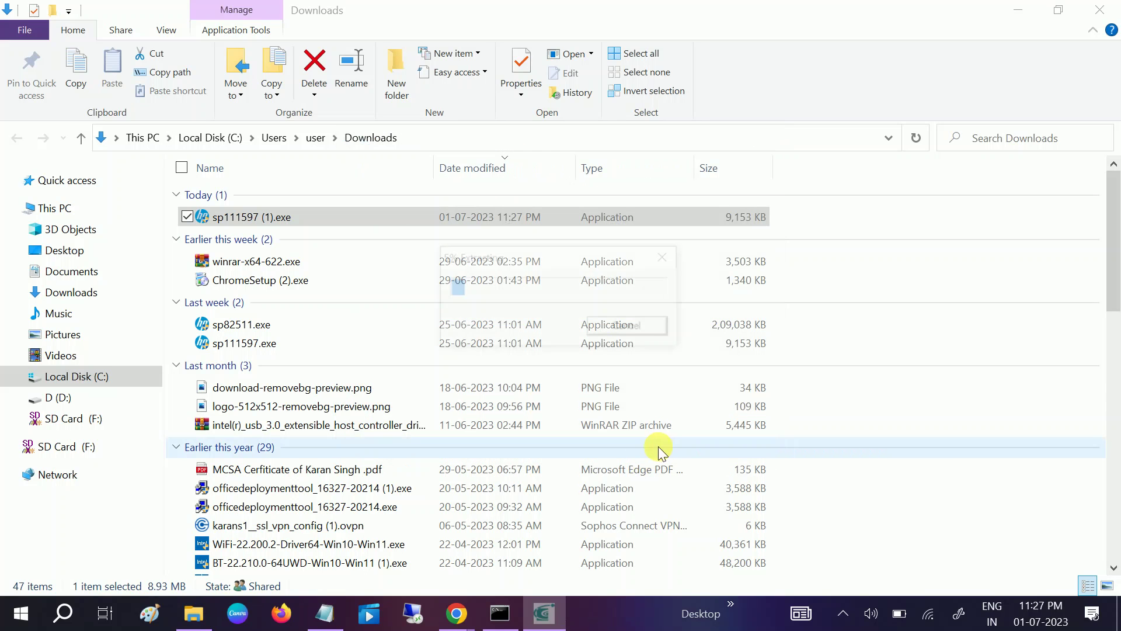
click(1012, 12)
click(1028, 12)
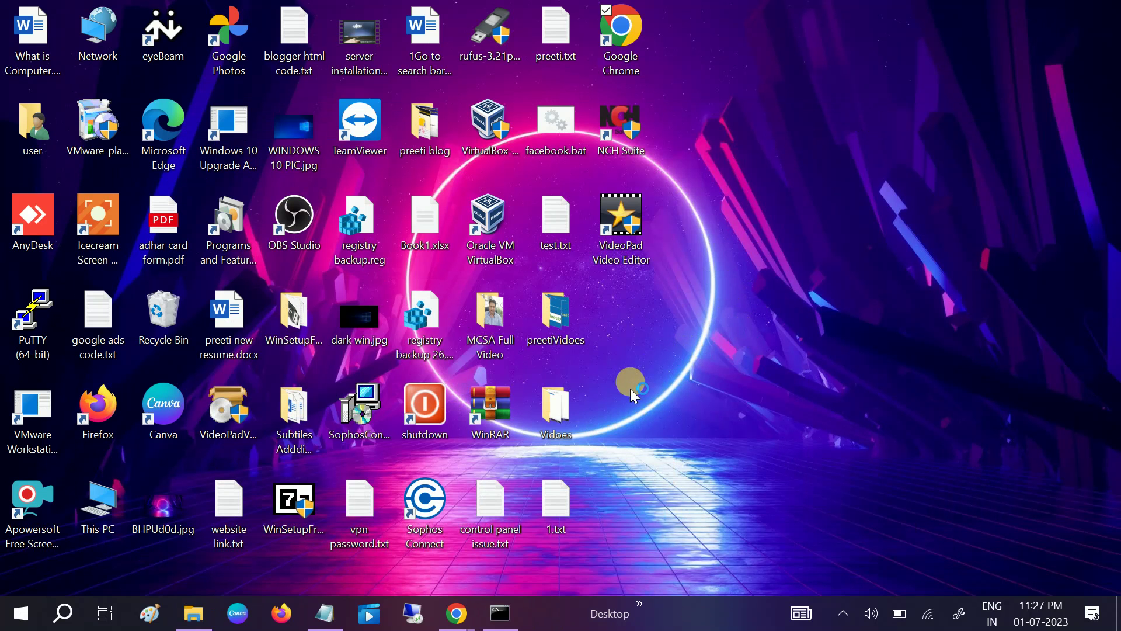
- Continue past the HP System BIOS Update Utility introduction to its update and recovery options
mouse_move(892, 614)
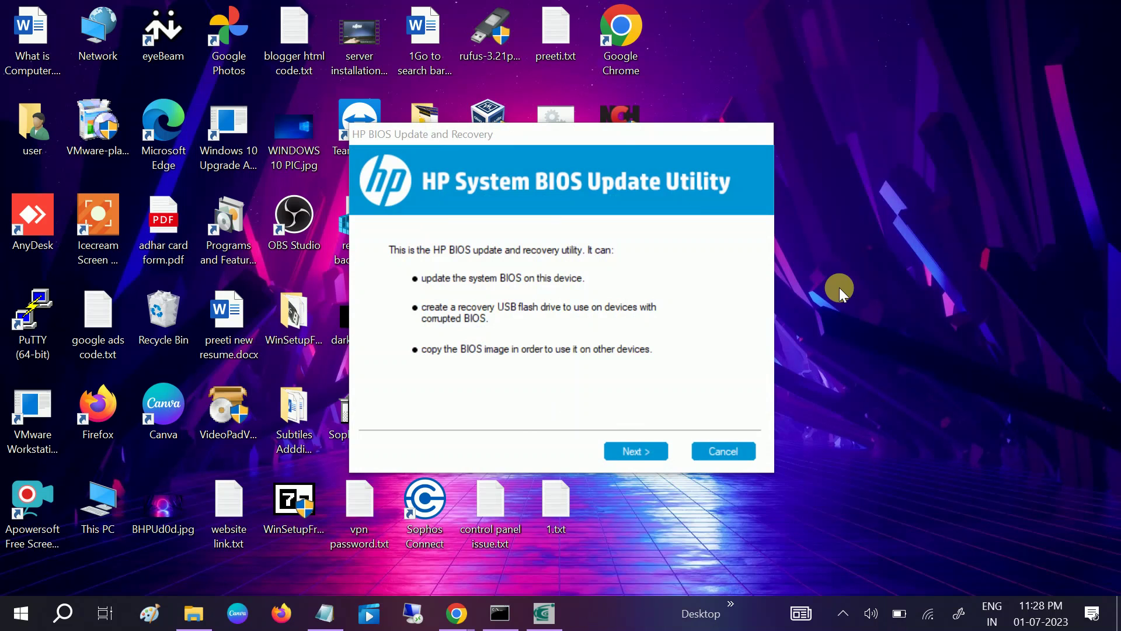
click(637, 450)
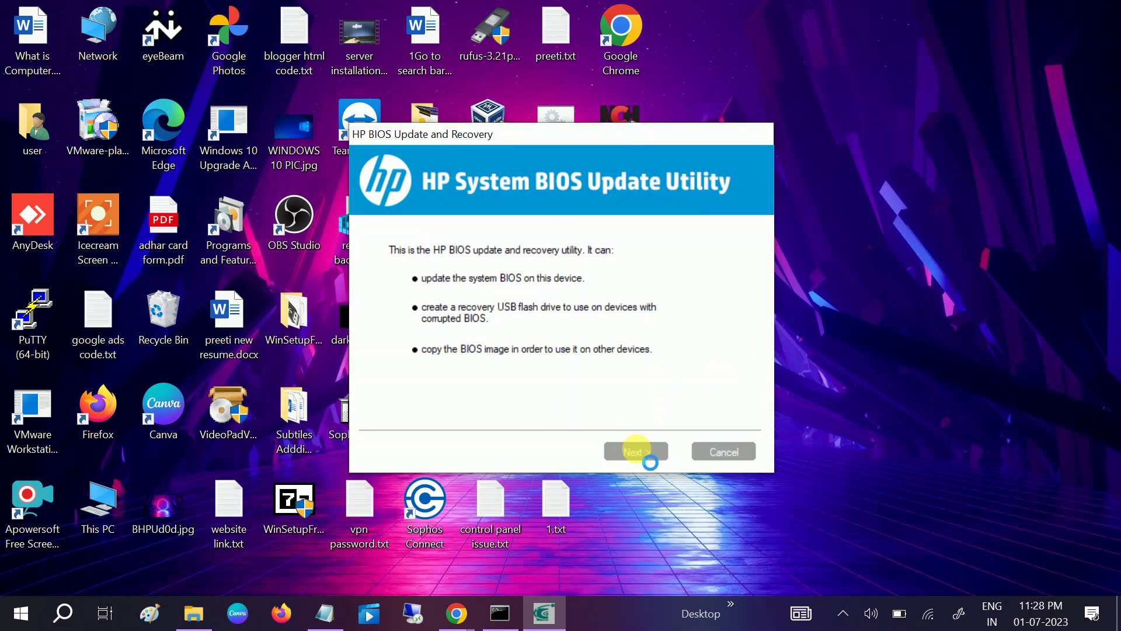